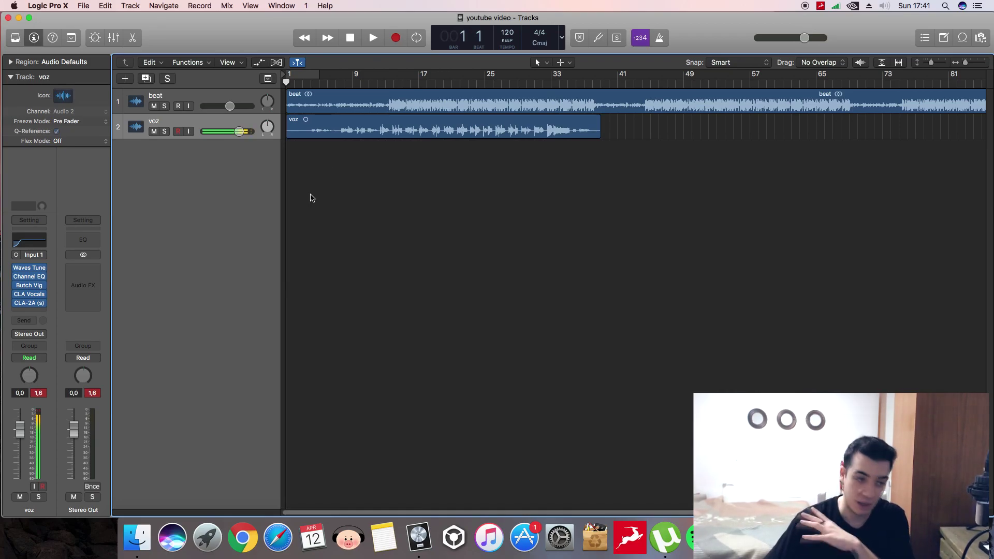
Step: Play the beat and voz tracks together from bar 1 to about bar 27
left_click(313, 103)
left_click(322, 130)
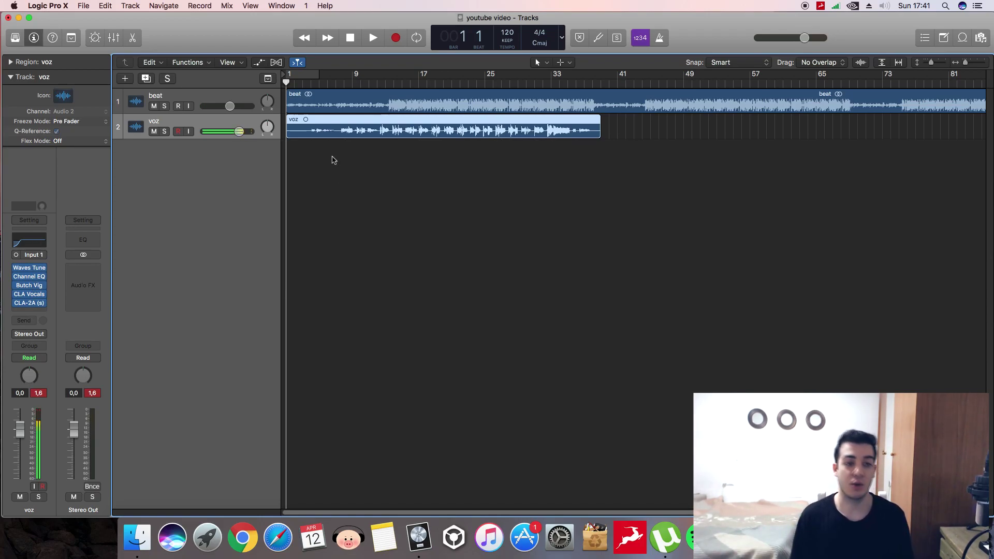
key("space")
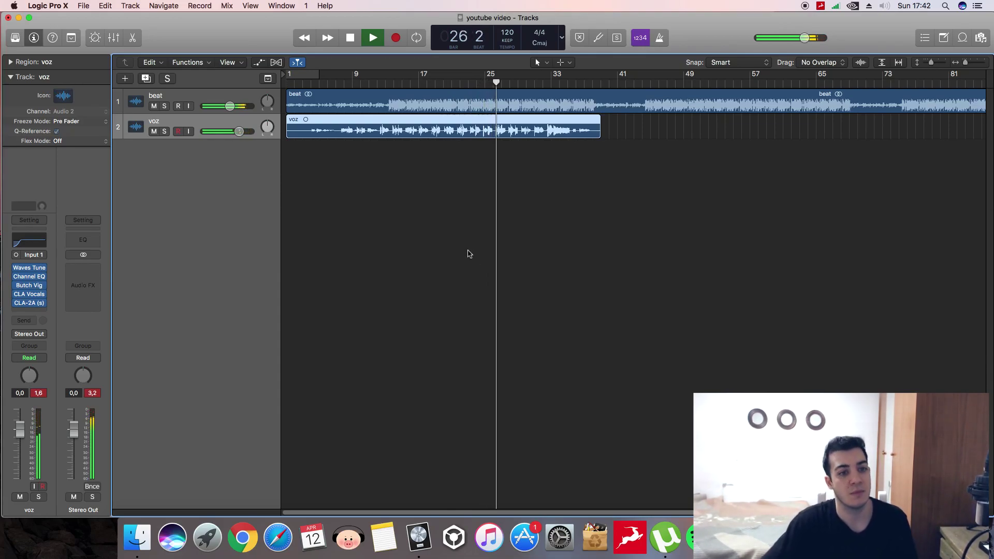
left_click(444, 208)
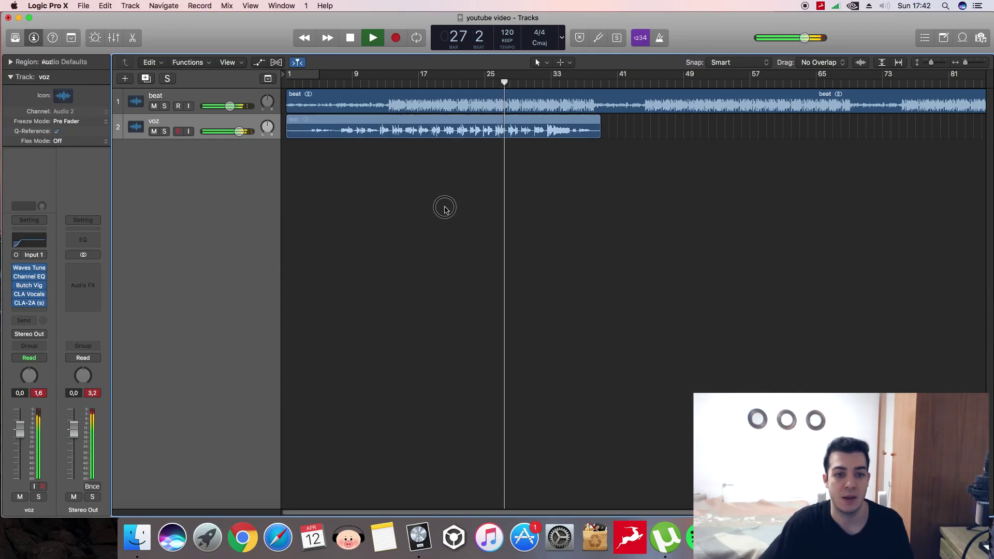
key("space")
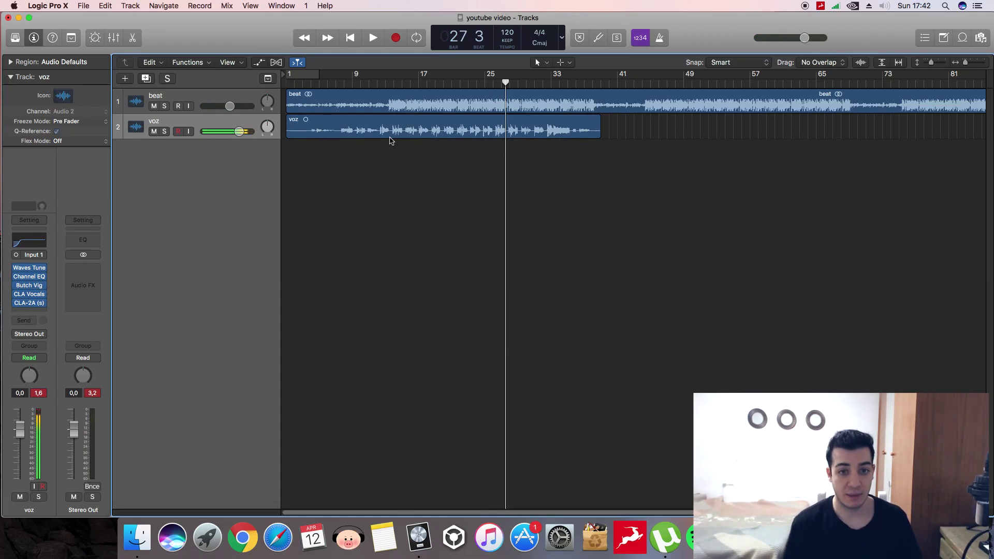
Step: Select the voz region, open its Waves Tune Real-Time plug-in and place the plug-in window below the track regions
left_click(405, 123)
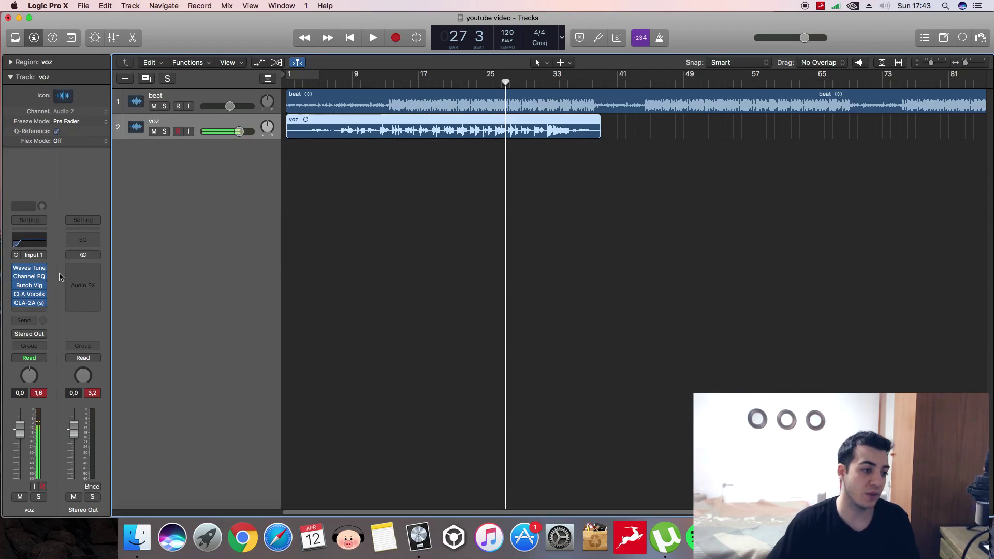
left_click(29, 268)
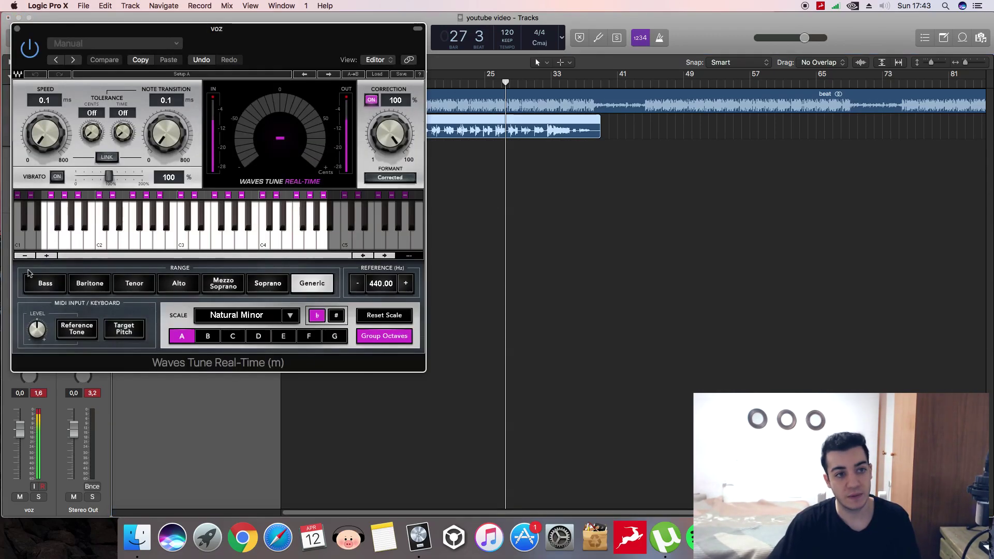
left_click_drag(258, 46, 554, 163)
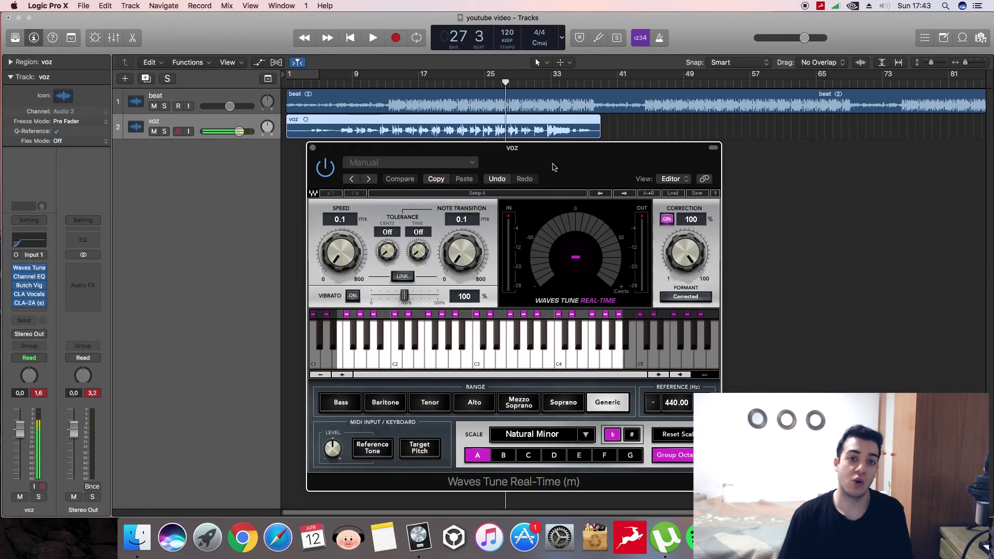
left_click_drag(583, 155, 576, 159)
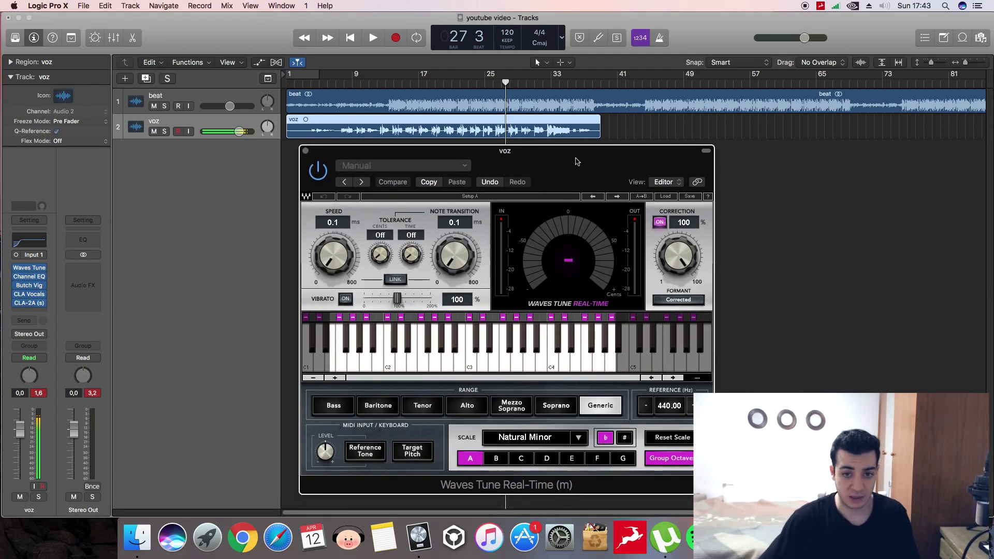
left_click_drag(574, 167, 574, 163)
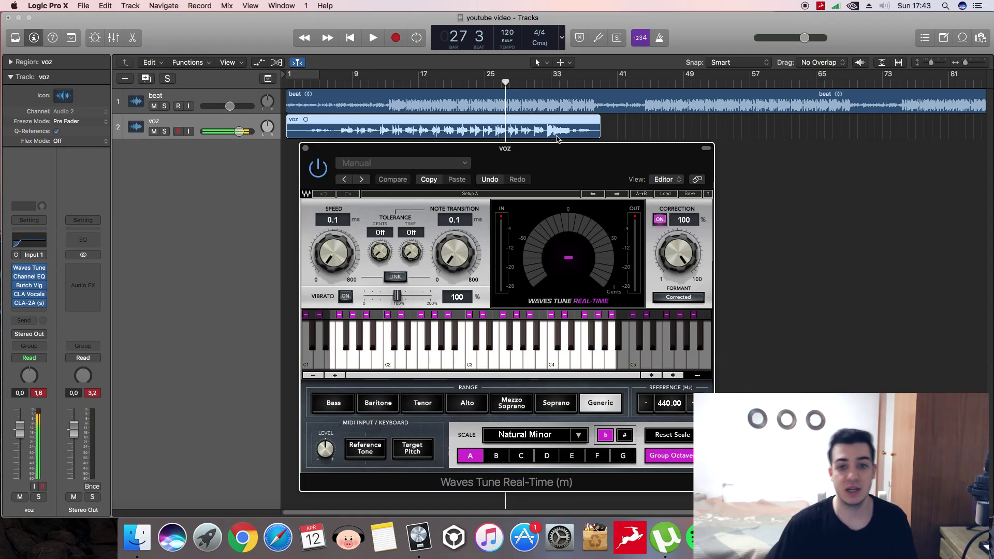
mouse_move(576, 164)
left_mouse_down()
mouse_move(555, 166)
mouse_move(588, 167)
mouse_move(539, 113)
mouse_move(728, 134)
mouse_move(587, 172)
left_mouse_up()
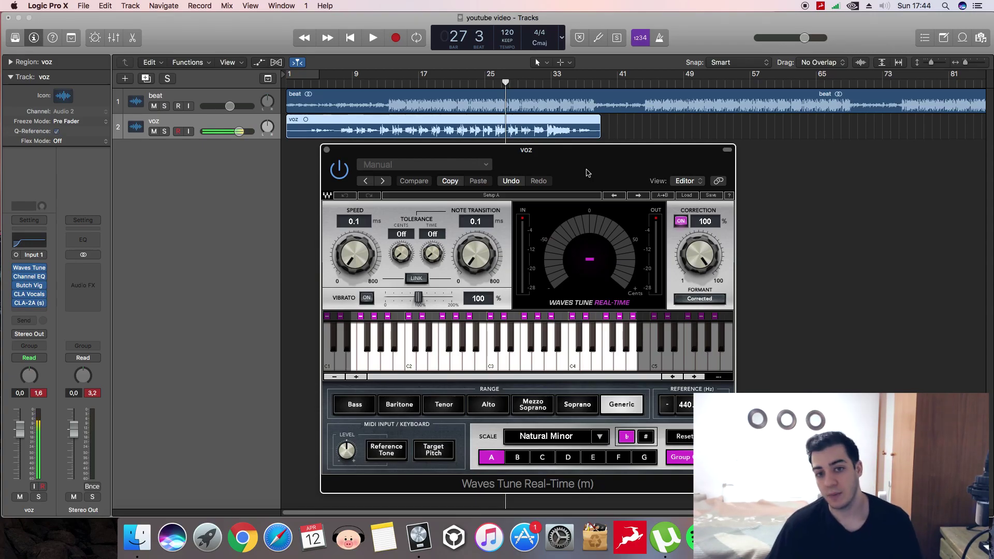
left_click_drag(518, 155, 546, 161)
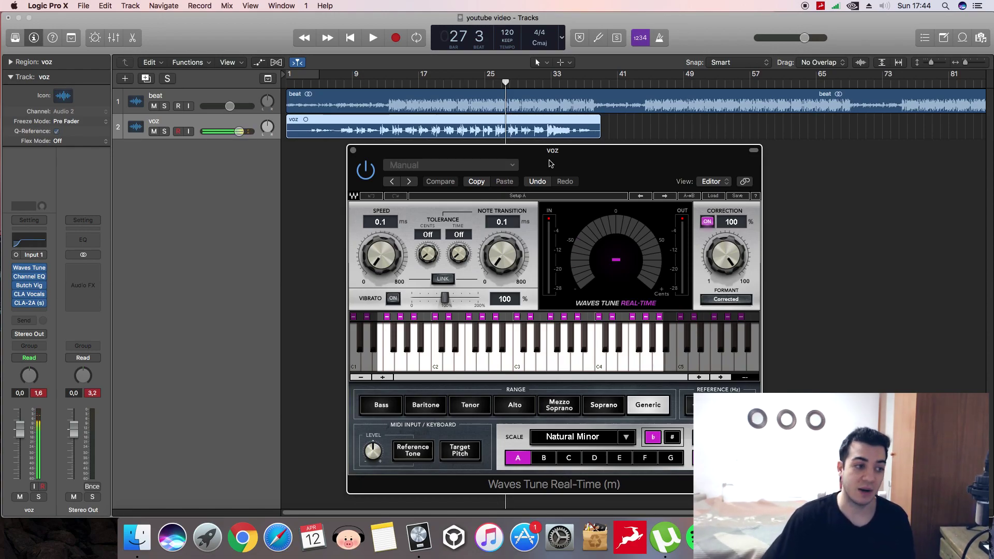
mouse_move(588, 163)
left_mouse_down()
mouse_move(555, 180)
mouse_move(576, 172)
left_mouse_up()
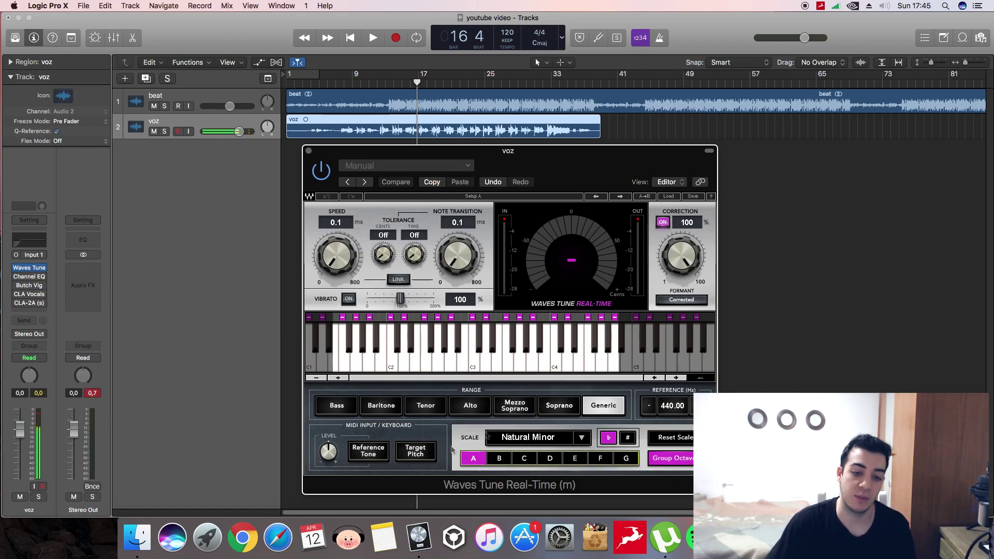
Step: Look through the scale types available in Waves Tune Real-Time
left_click(579, 439)
scroll(603, 466, "down", 5)
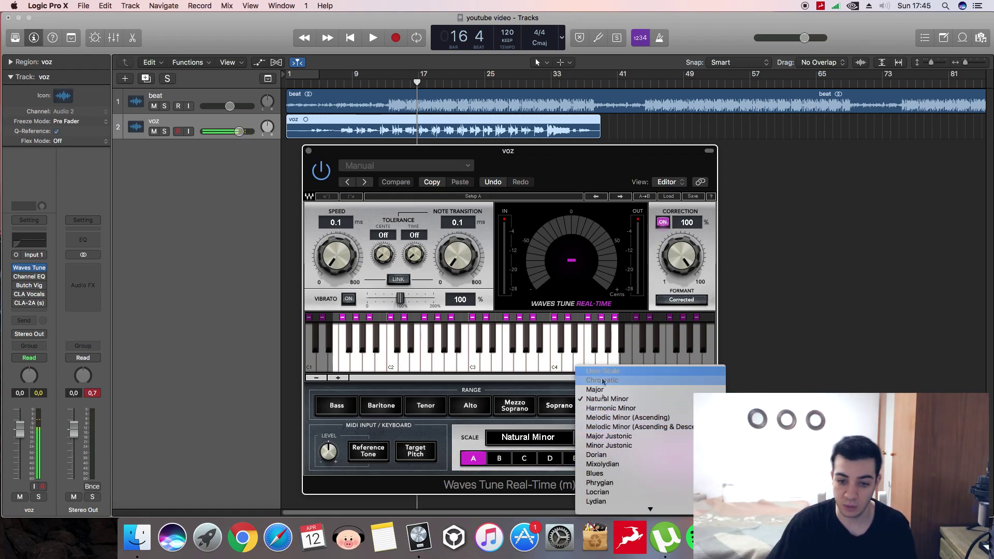
left_click(464, 433)
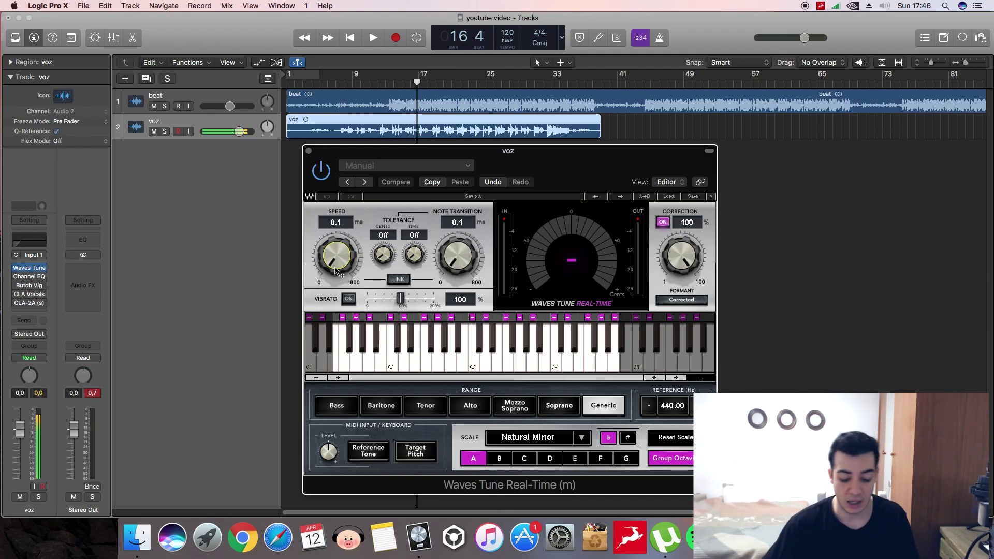
Step: Try a Speed of 18.4 ms and a Note Transition of 37.7 ms on the vocal tuning, and return both to 0.1 ms
left_click(462, 261)
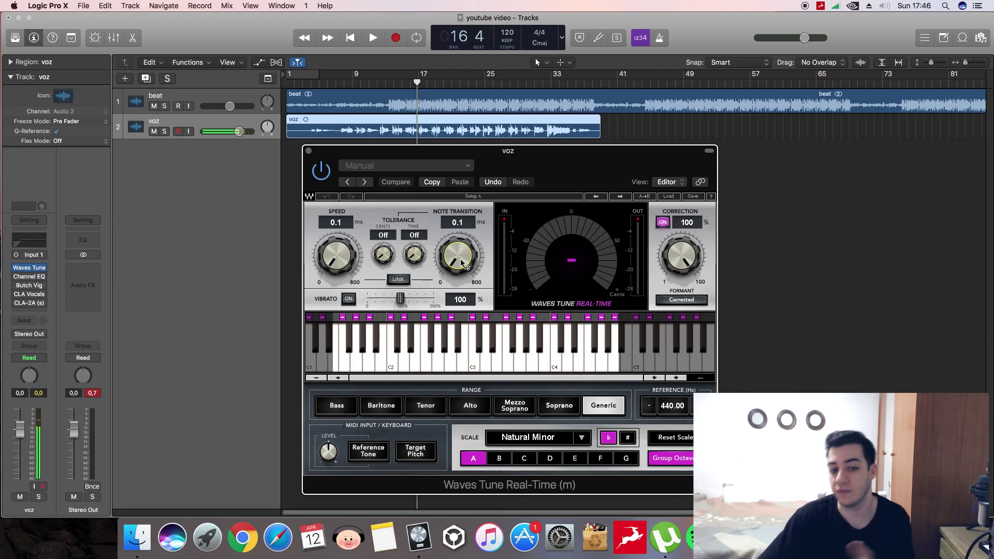
left_click(333, 259)
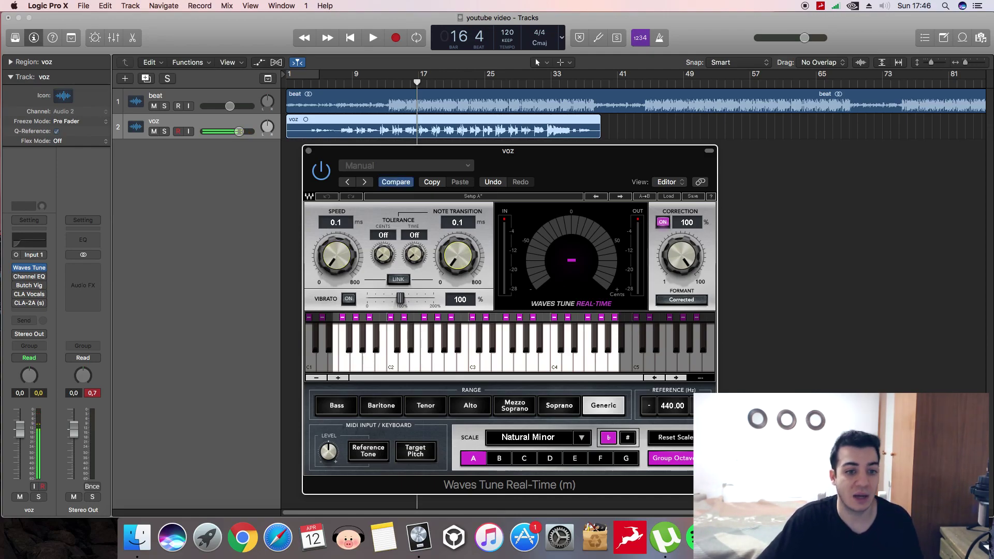
left_click_drag(337, 259, 337, 246)
left_click_drag(453, 271, 453, 257)
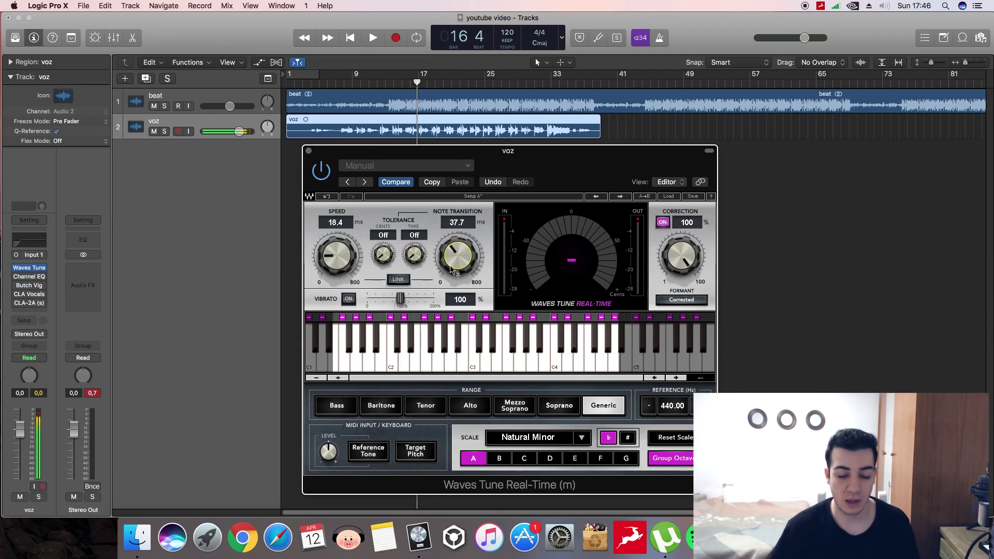
left_click_drag(452, 270, 452, 311)
left_click_drag(347, 269, 346, 300)
Step: Play the song from bar 10 to about bar 13 to hear the hard pitch correction on the vocal
left_click(361, 84)
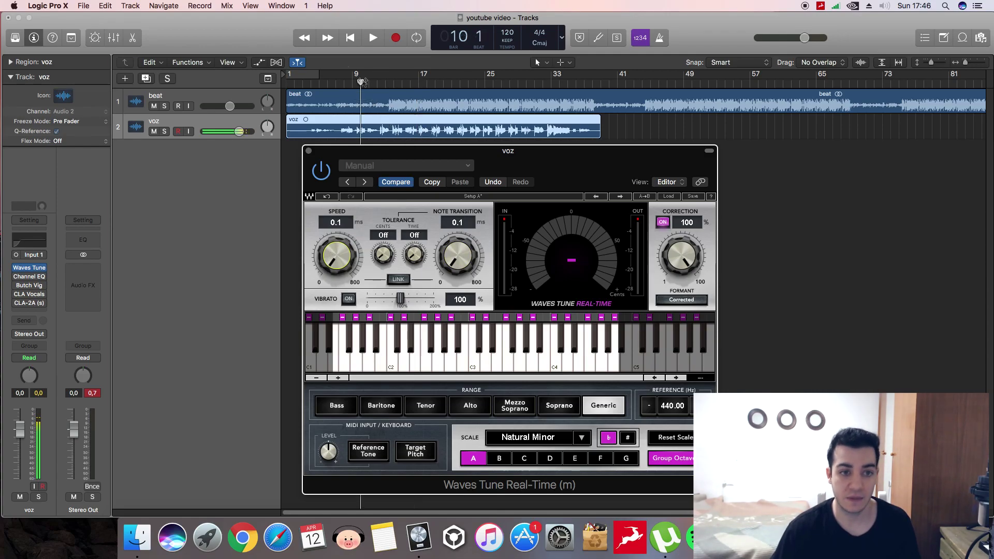
key("space")
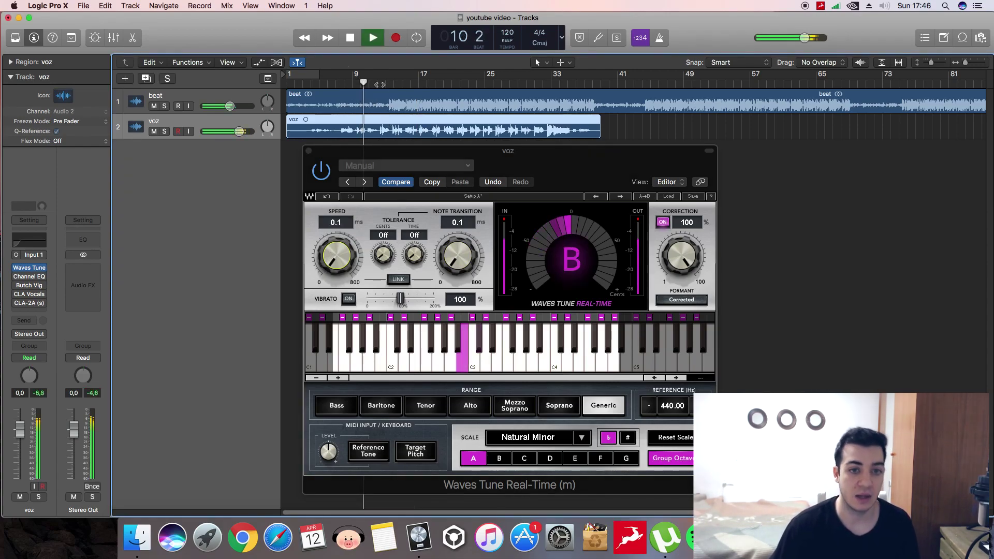
key("space")
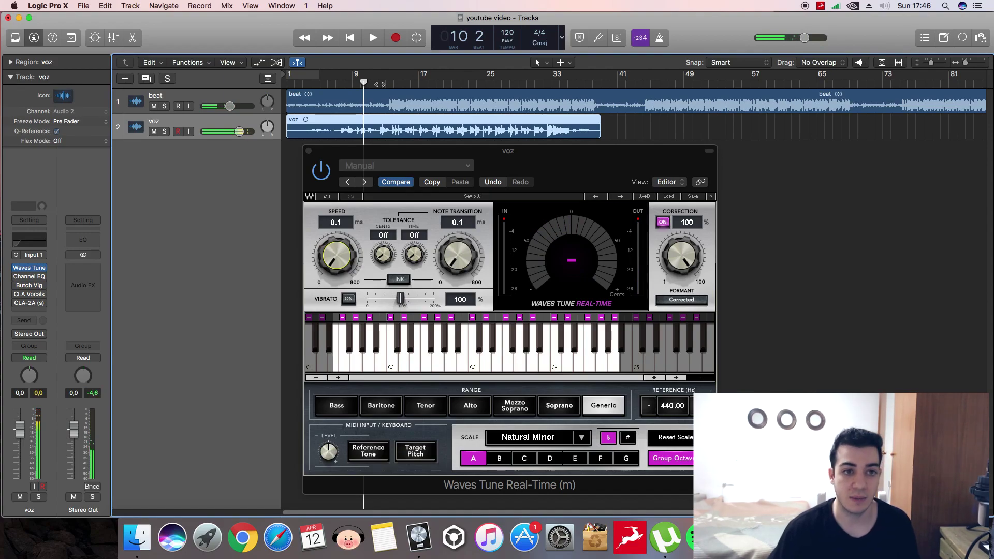
left_click(361, 85)
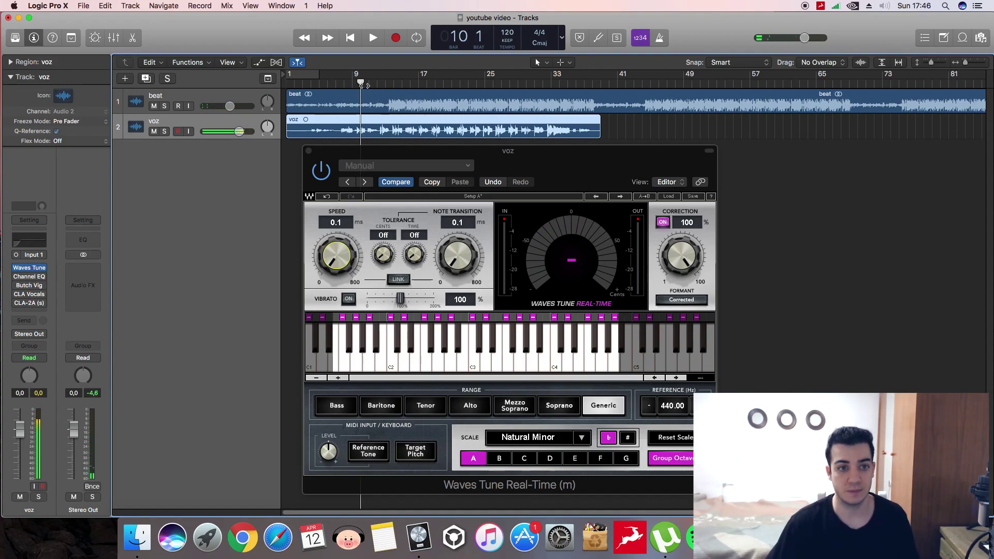
key("space")
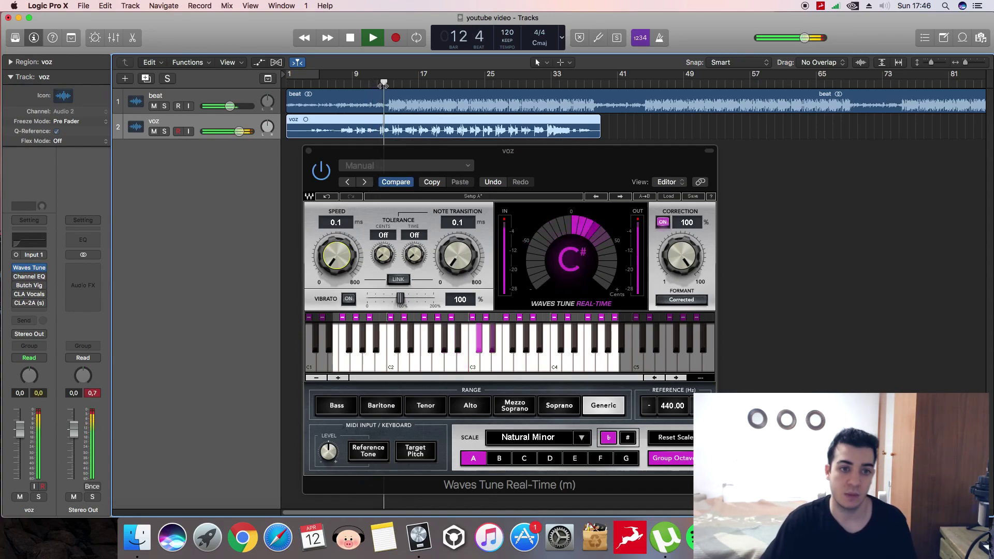
key("space")
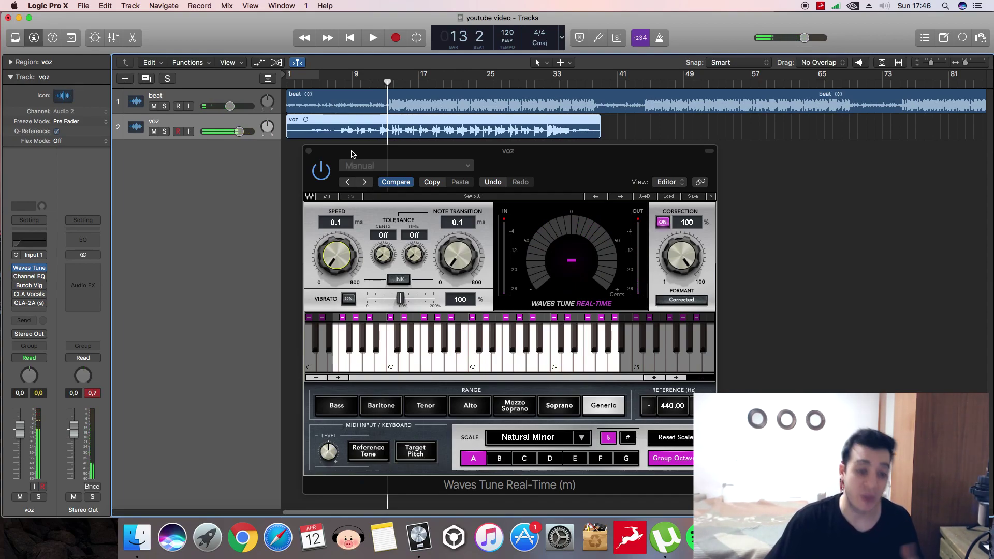
Step: Review the Waves Tune Real-Time settings once more and close the plug-in window
left_click(461, 262)
left_click(309, 151)
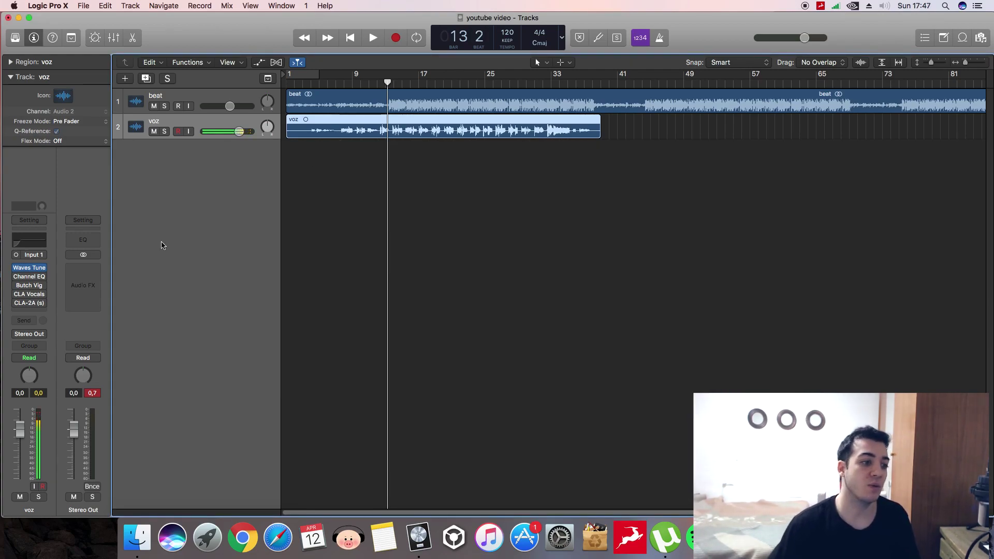
left_click(29, 267)
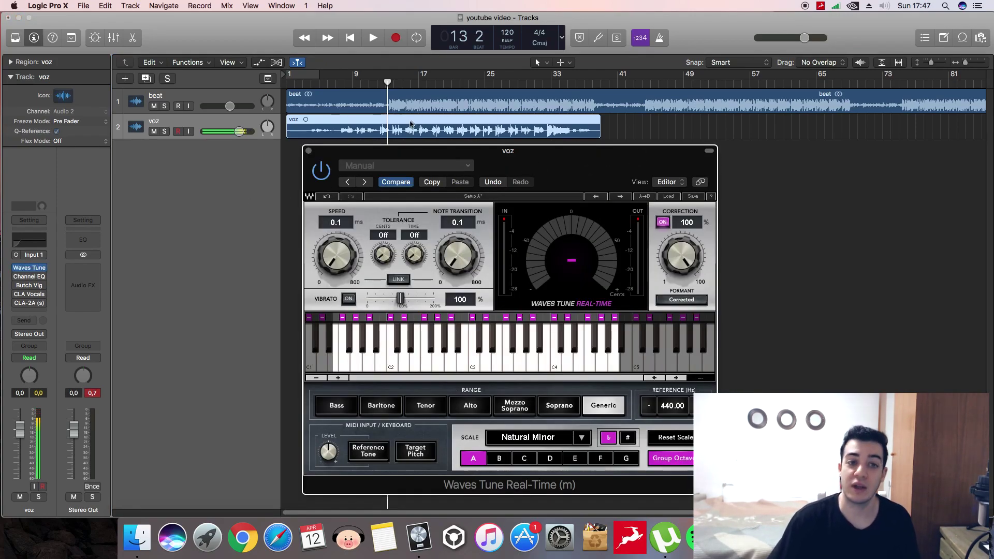
left_click(309, 151)
Step: Open the voz track's Channel EQ beneath the tracks, nudge its low cut around 75 Hz, and close it
left_click(17, 278)
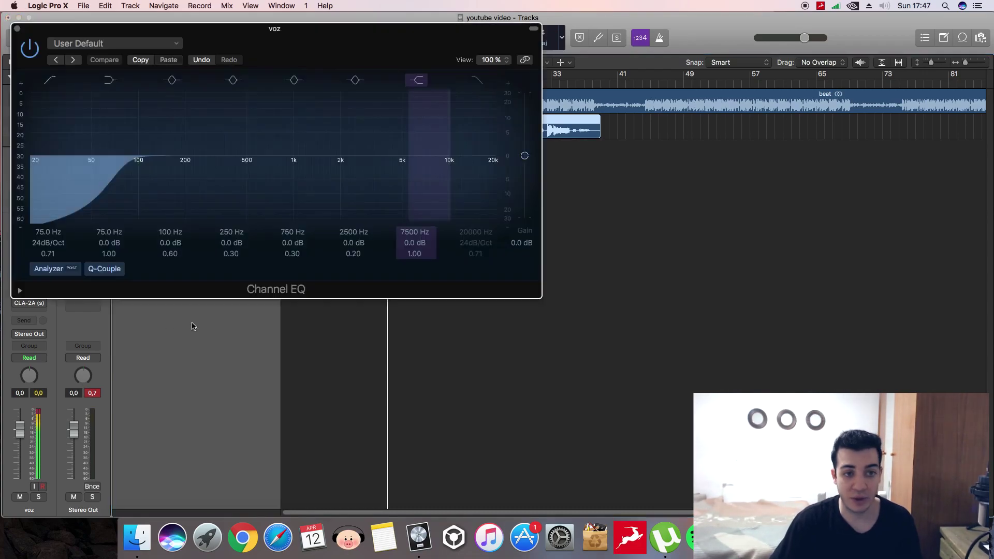
left_click_drag(262, 43, 549, 182)
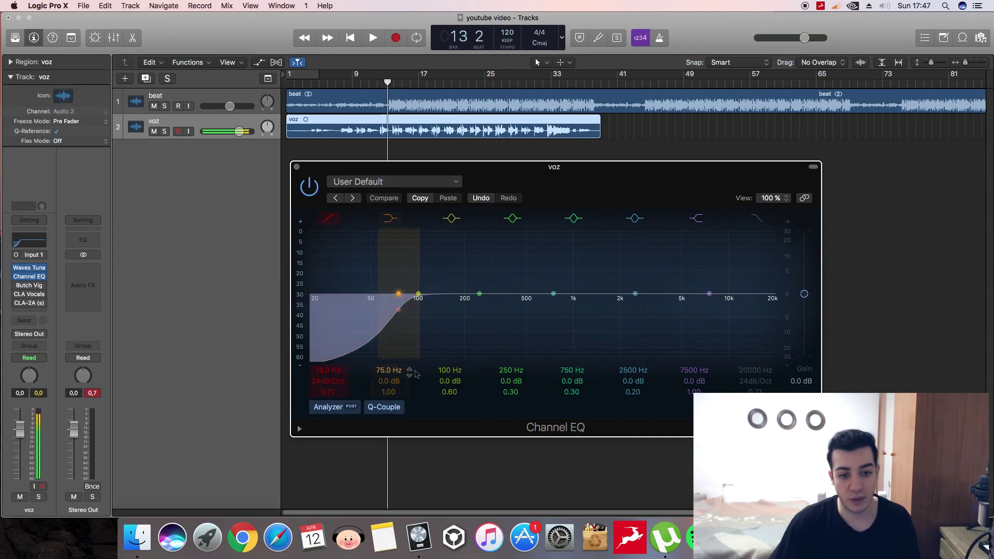
left_click_drag(400, 313, 400, 309)
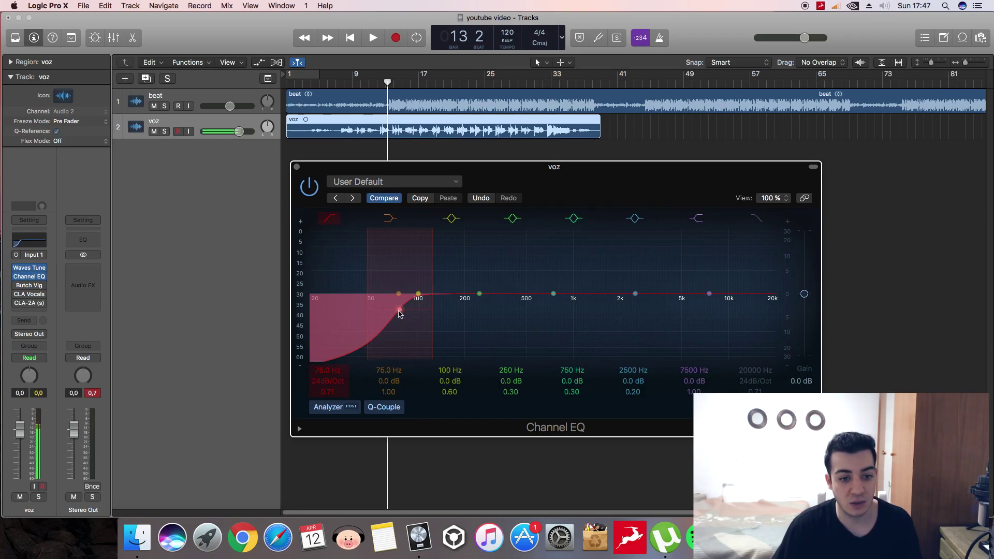
mouse_move(399, 313)
left_mouse_down()
mouse_move(407, 310)
mouse_move(399, 310)
left_mouse_up()
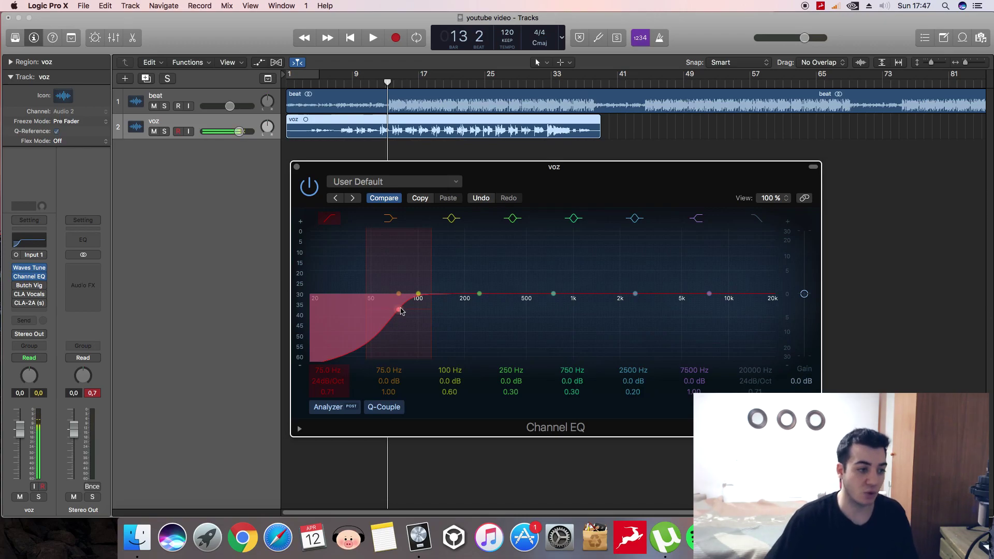
left_click(297, 167)
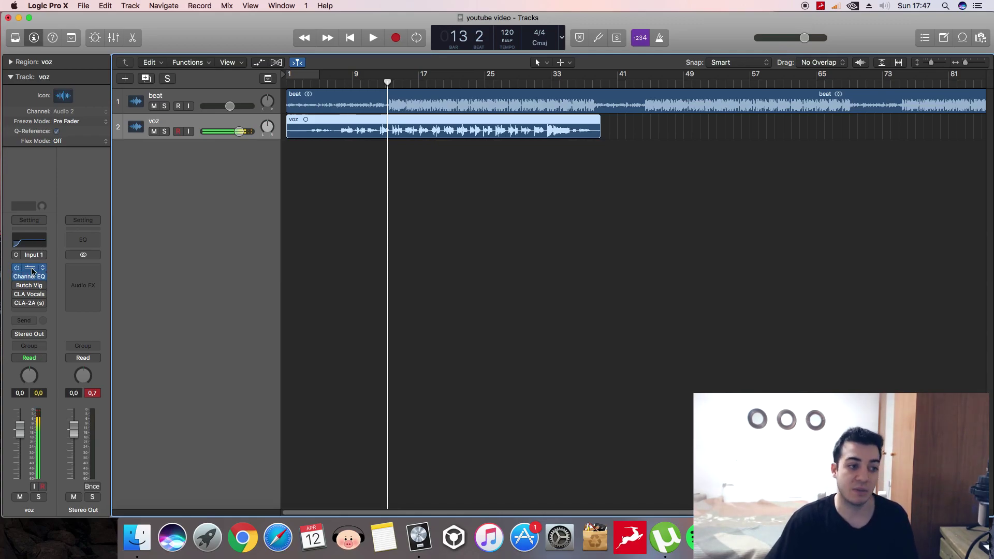
Step: Lower the Channel EQ low cut on the voz track to about 70 Hz and close the equalizer
left_click(32, 271)
left_click(306, 149)
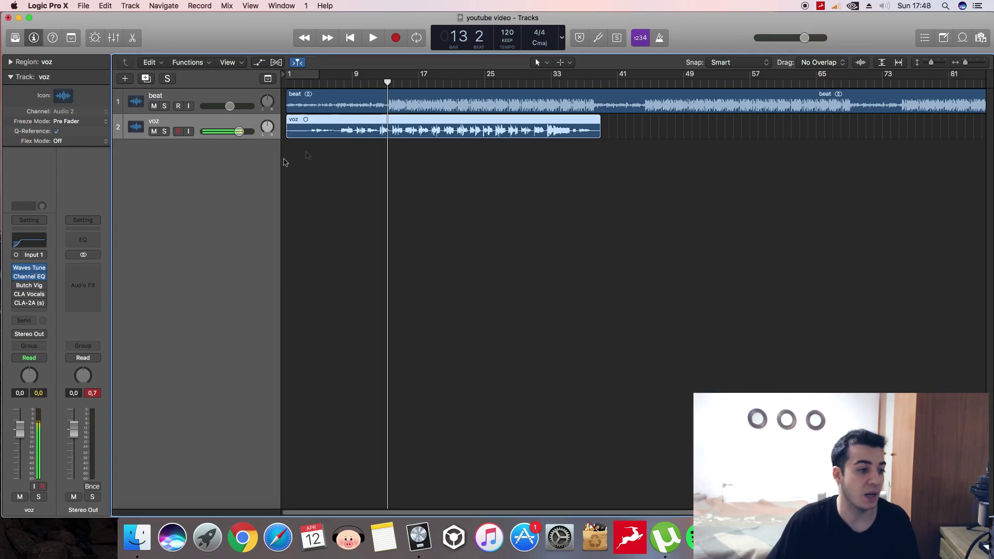
left_click(32, 278)
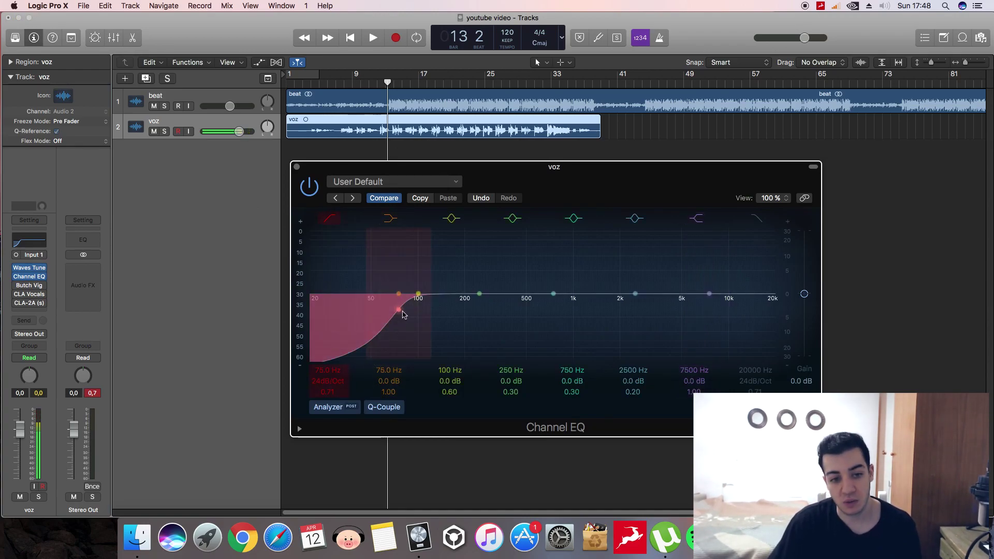
left_click_drag(400, 313, 394, 310)
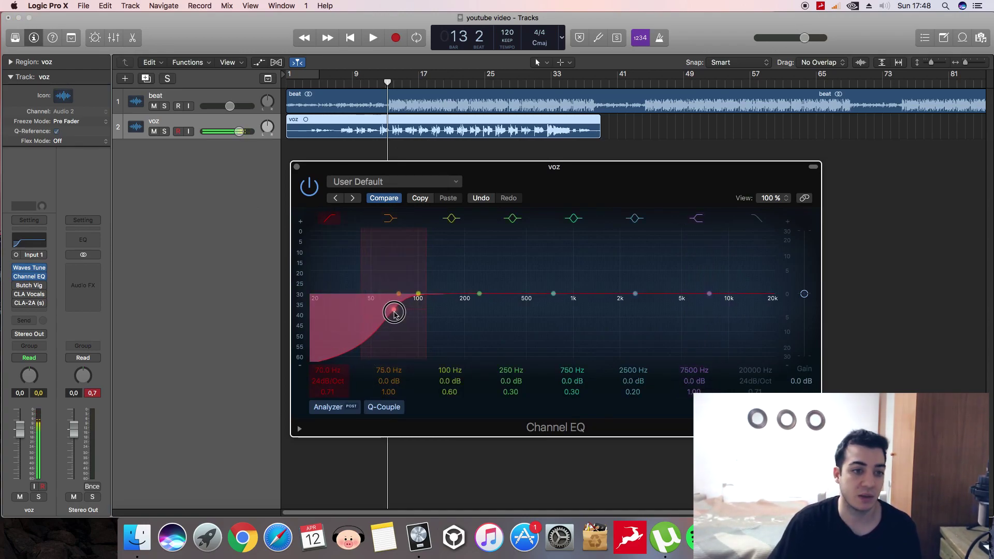
left_click(296, 167)
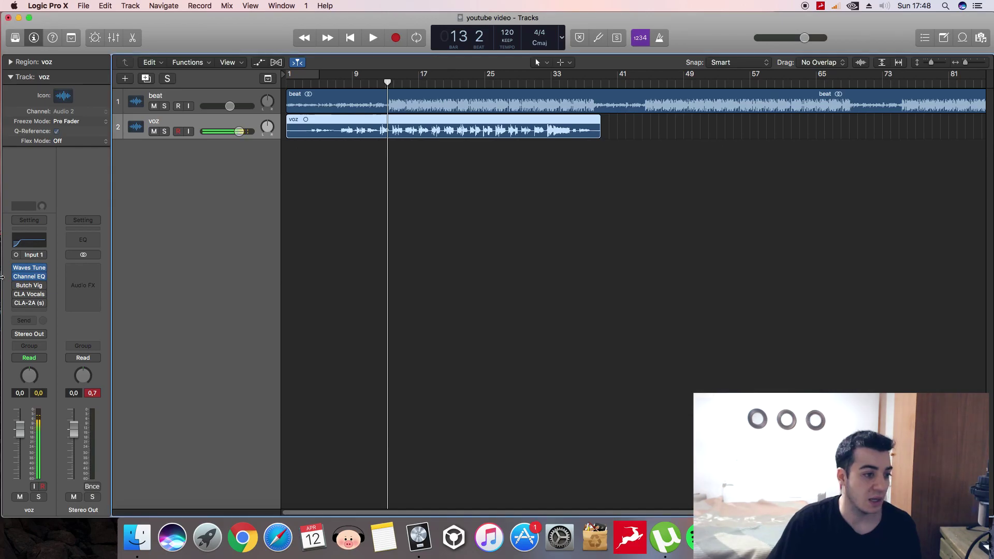
Step: Open the voz track's Butch Vig Vocals plug-in and move its window to the middle of the workspace
left_click(30, 286)
left_click_drag(257, 77, 582, 136)
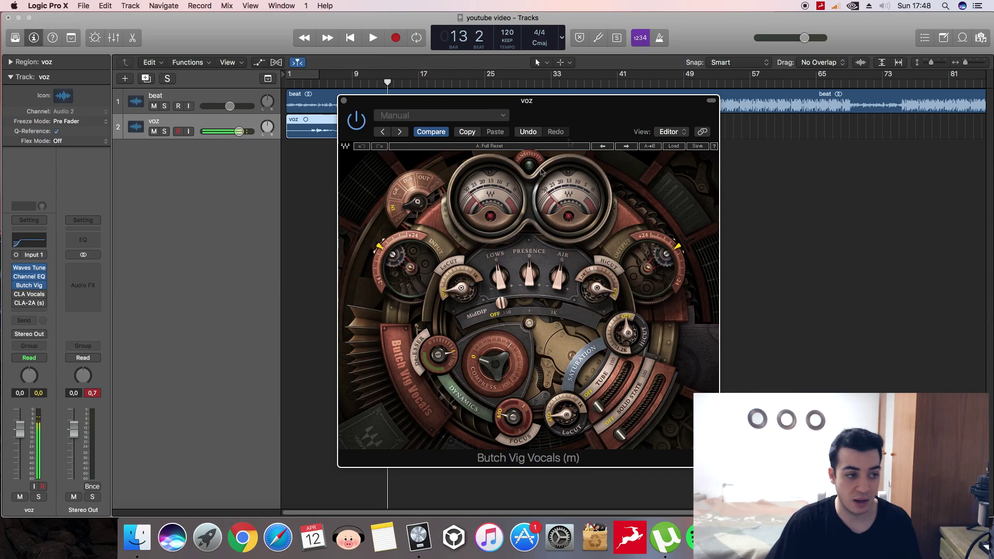
Step: Adjust the de-esser sensitivity knob in Butch Vig Vocals on the voz track
left_click_drag(588, 104, 588, 104)
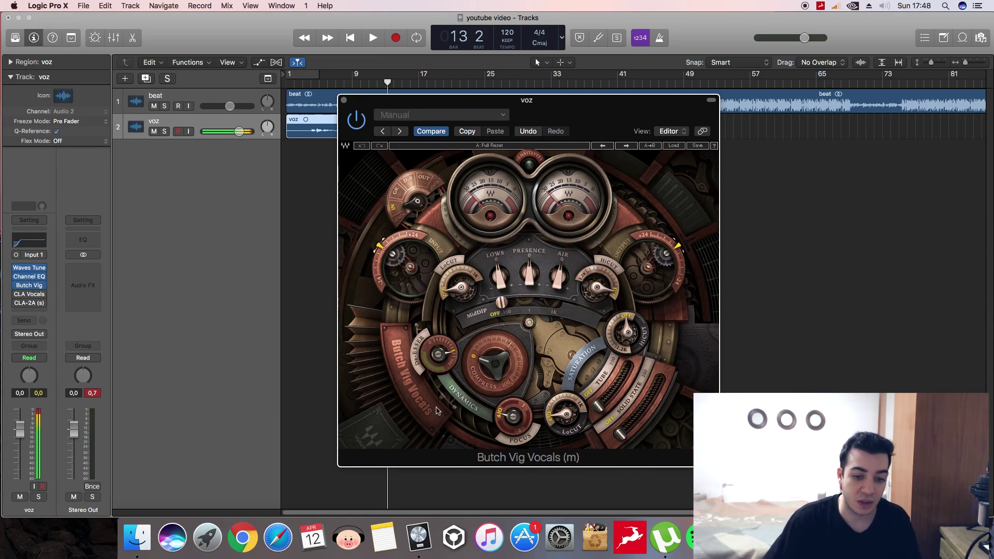
mouse_move(440, 356)
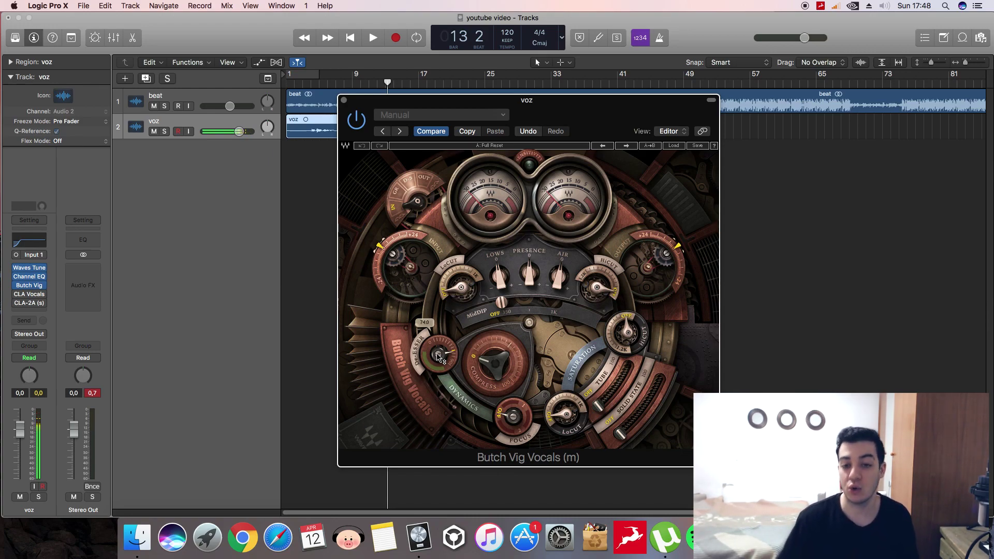
left_click_drag(438, 357, 440, 374)
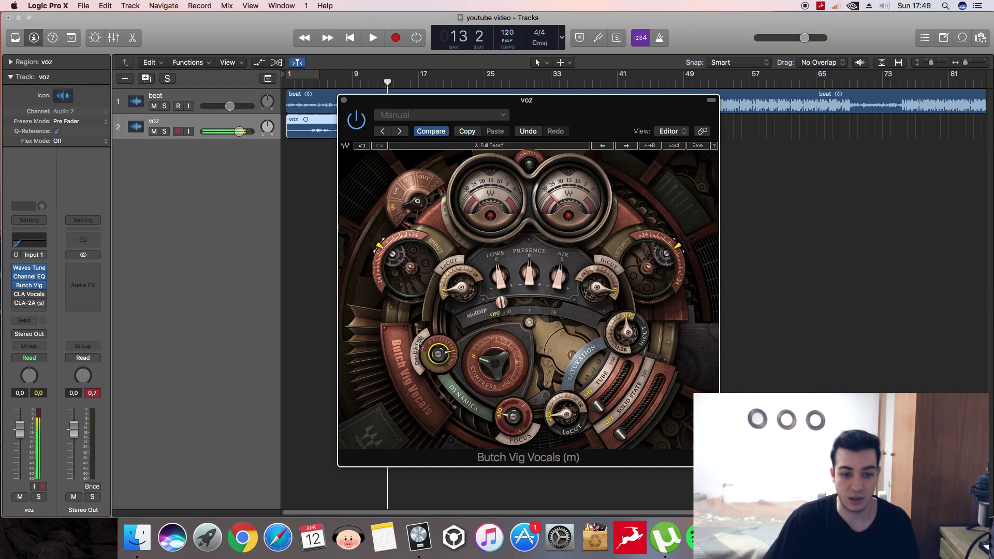
Step: Bypass Butch Vig Vocals, solo the voz track, and play it to hear the vocal without the plug-in
left_click(357, 124)
left_click_drag(359, 107, 451, 99)
left_click(164, 131)
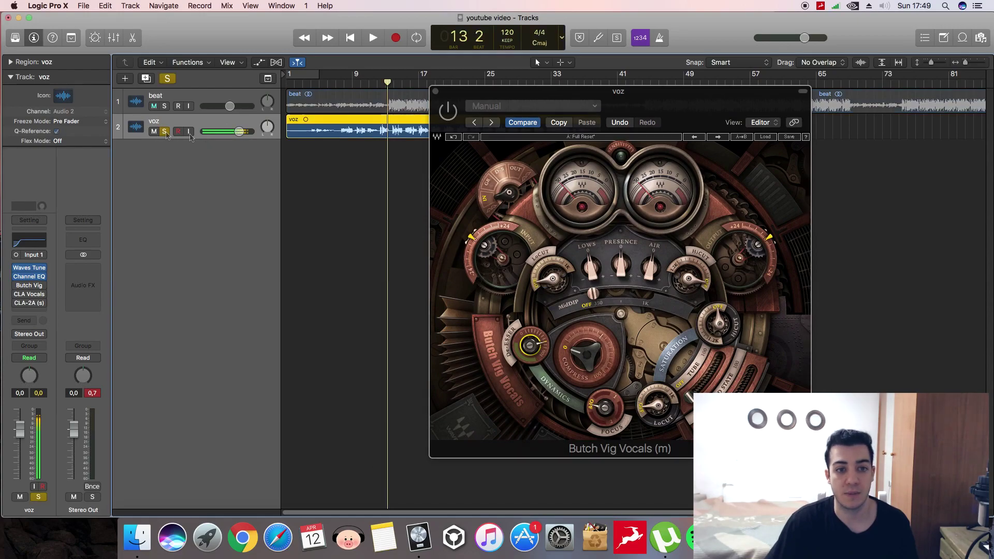
key("space")
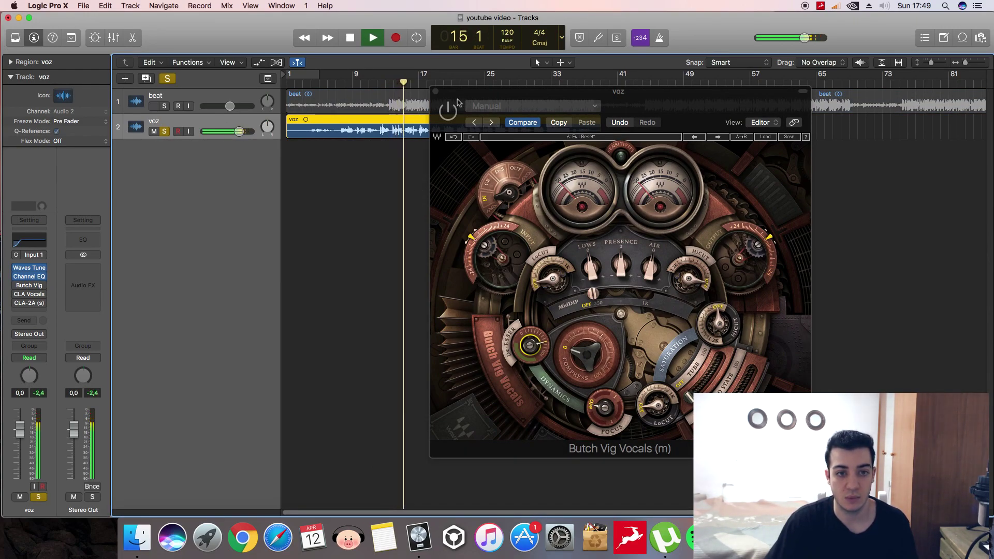
left_click_drag(458, 102, 498, 100)
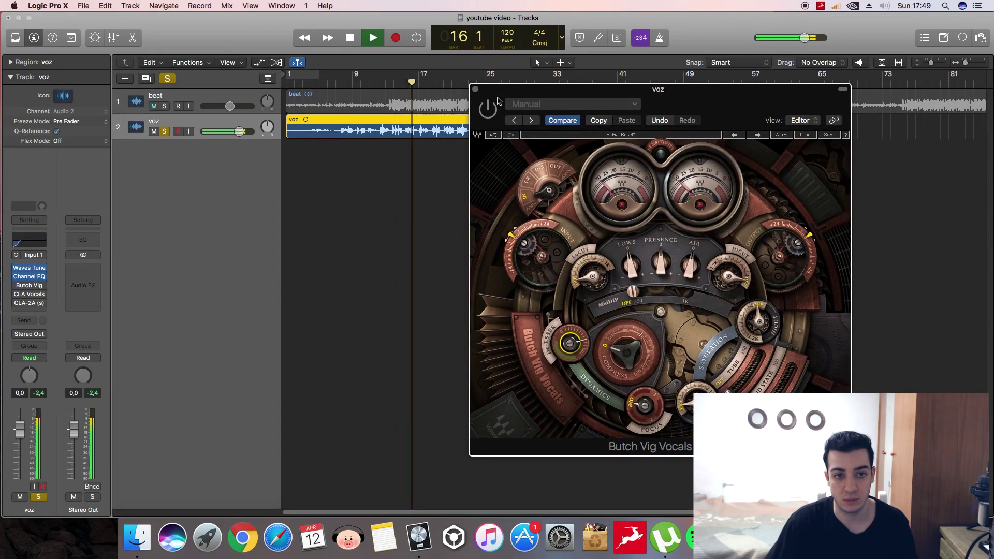
key("space")
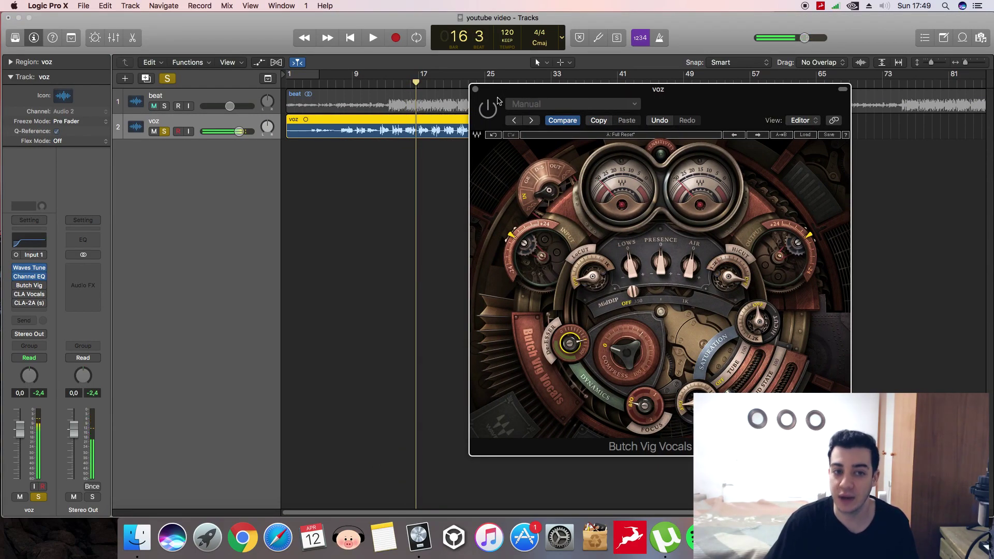
Step: Re-enable Butch Vig Vocals and replay the soloed vocal from bar 16 to compare it with the bypassed sound
left_click(410, 87)
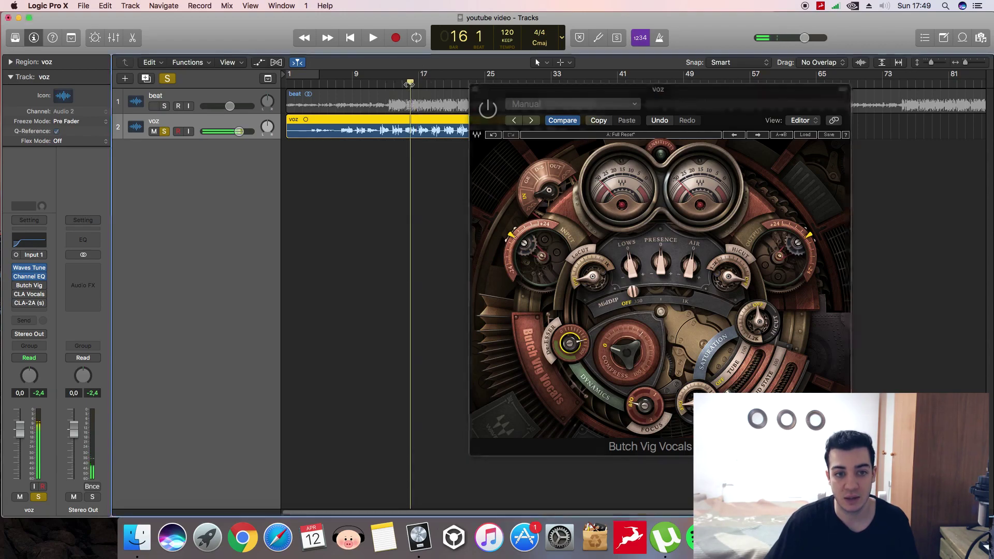
key("space")
key("space")
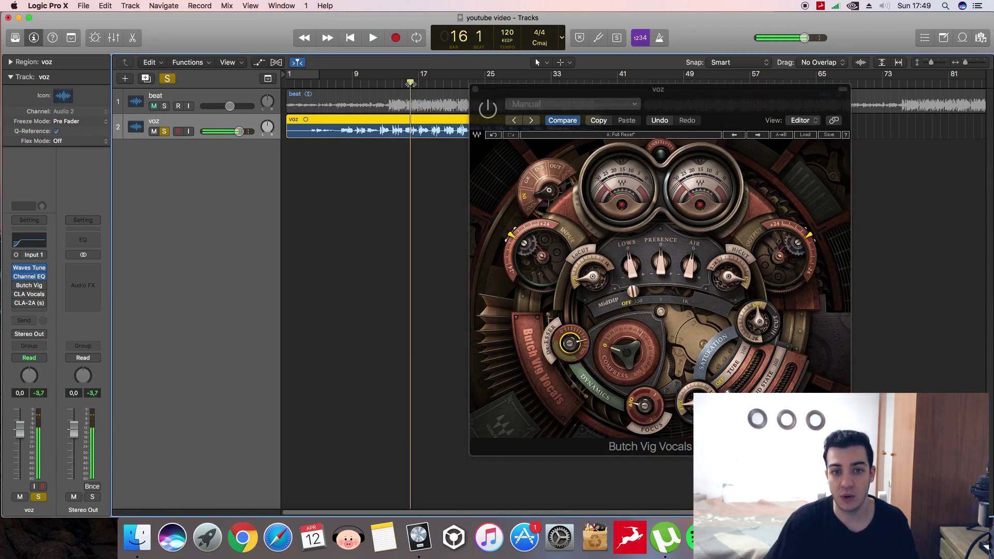
key("space")
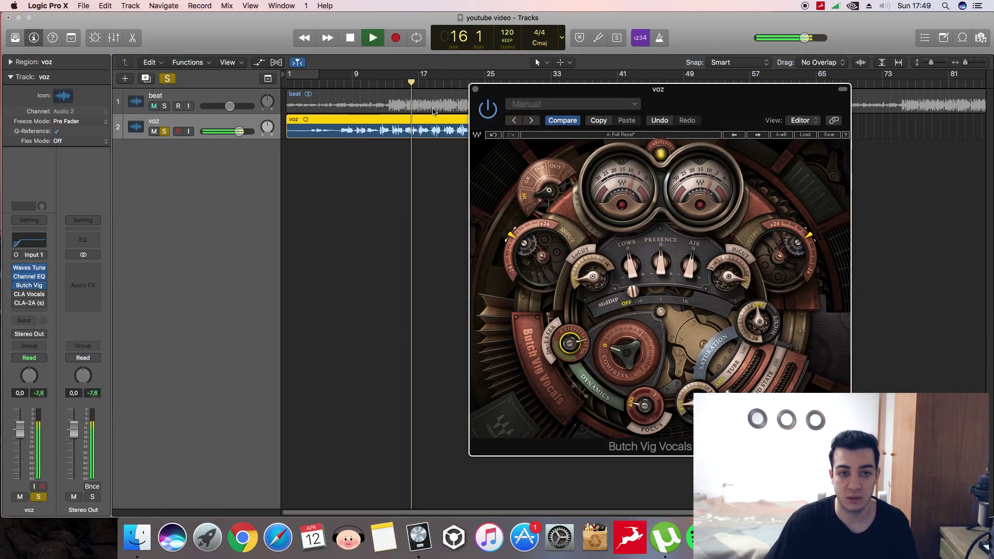
key("space")
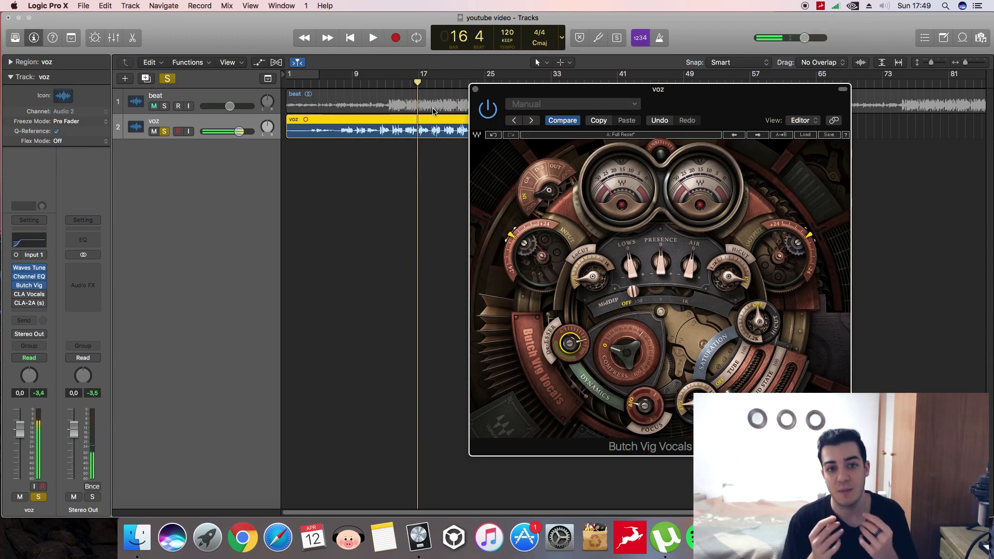
left_click(411, 84)
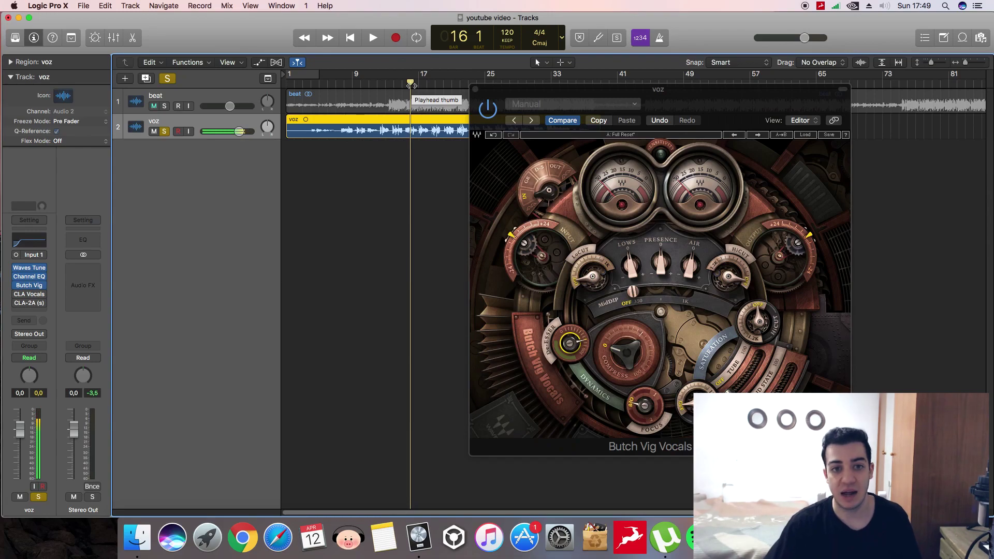
Step: Close Butch Vig Vocals, open the voz track's CLA Vocals plug-in, and place its window in the middle of the workspace
left_click_drag(498, 98, 476, 133)
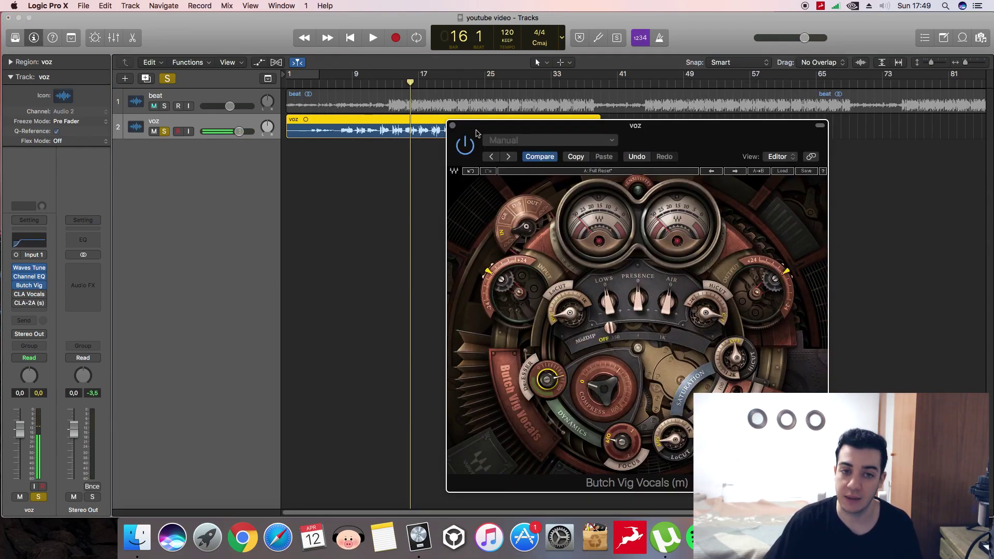
left_click(453, 126)
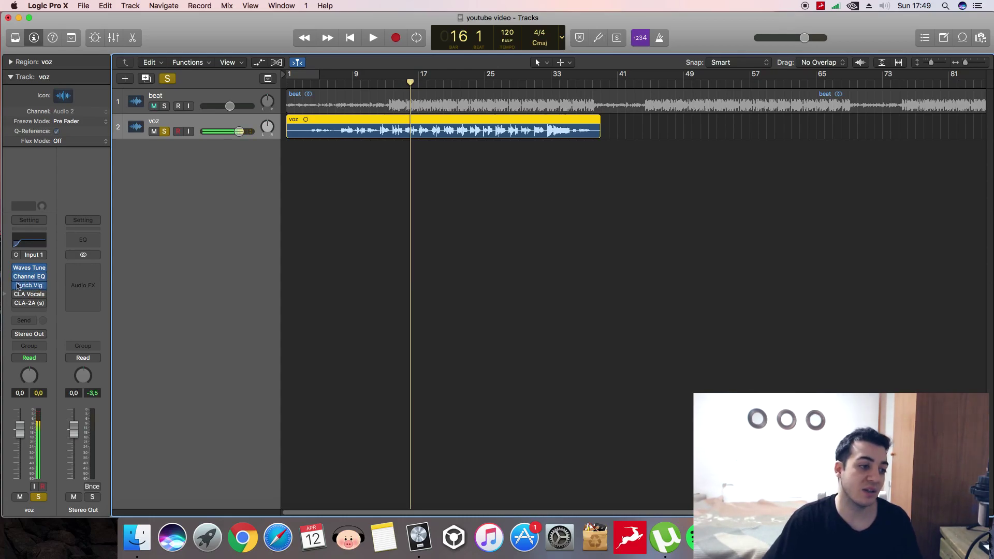
mouse_move(17, 298)
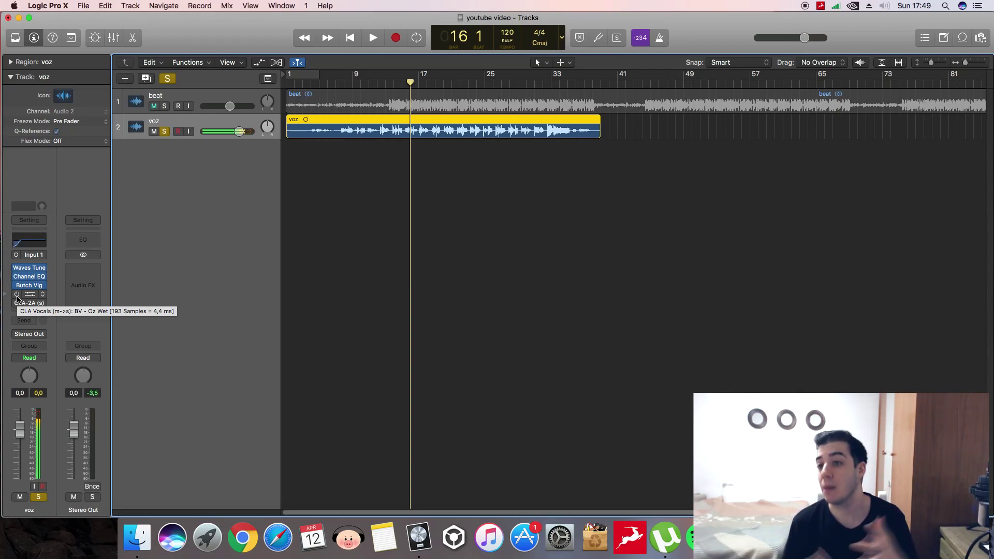
left_click(29, 295)
left_click_drag(252, 44, 560, 172)
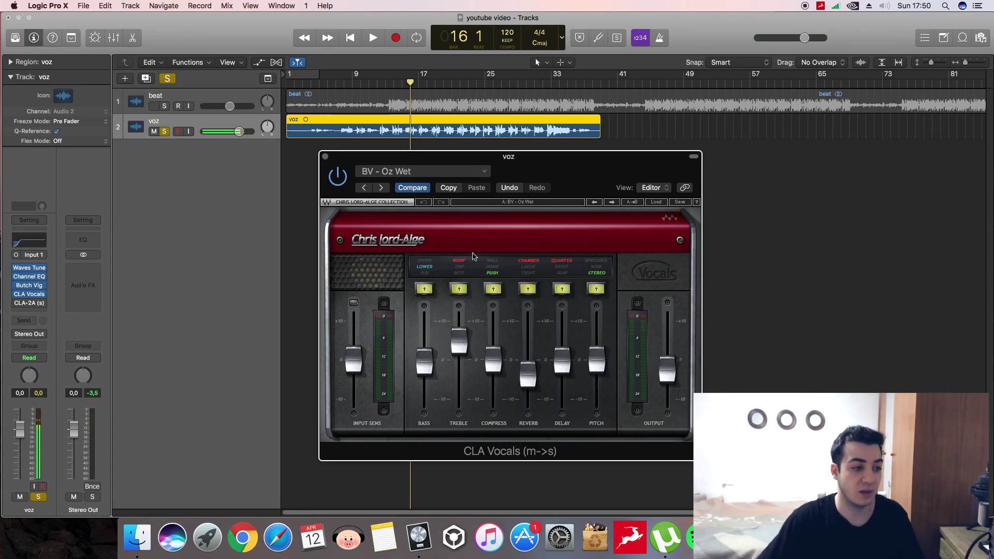
Step: Bypass all the voz track's inserts and play the dry vocal from bar 11
left_click_drag(16, 286, 16, 271)
left_click(369, 78)
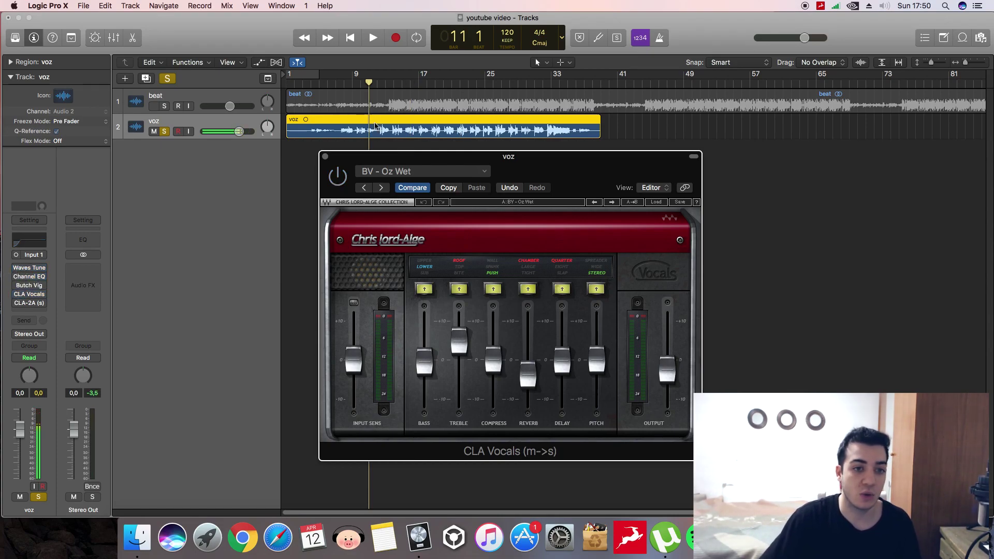
key("space")
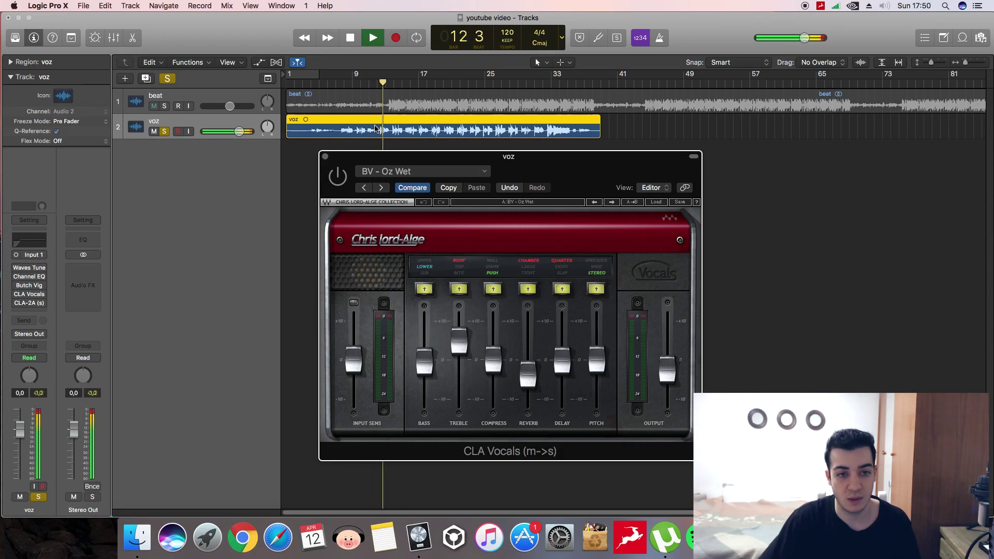
key("space")
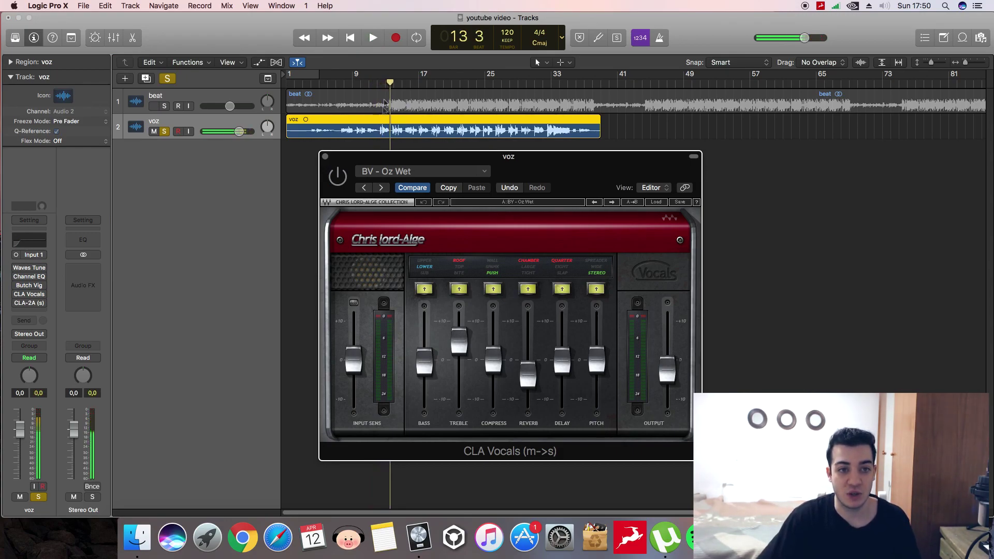
Step: Enable only CLA Vocals and play the voz track from bar 12 to hear its effect
left_click(377, 87)
left_click(339, 178)
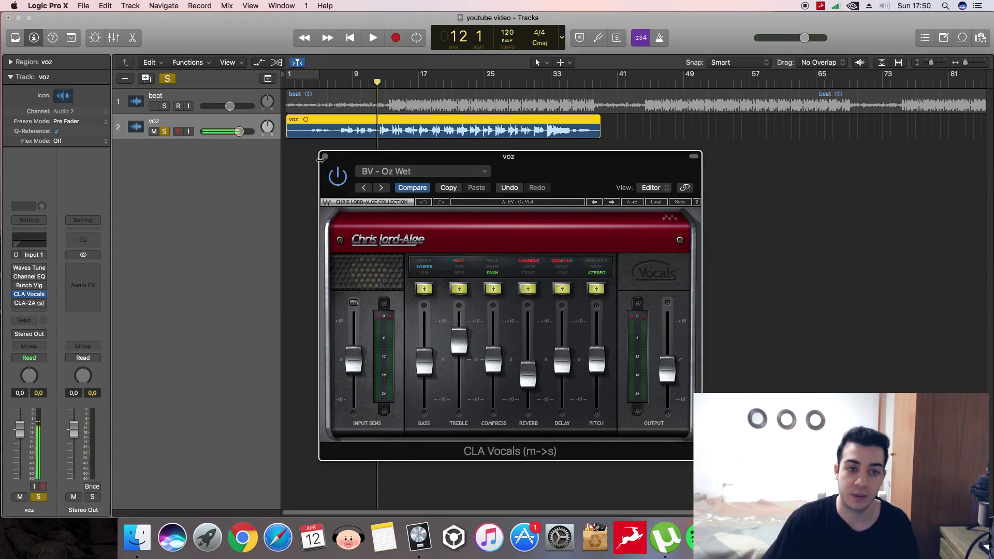
key("space")
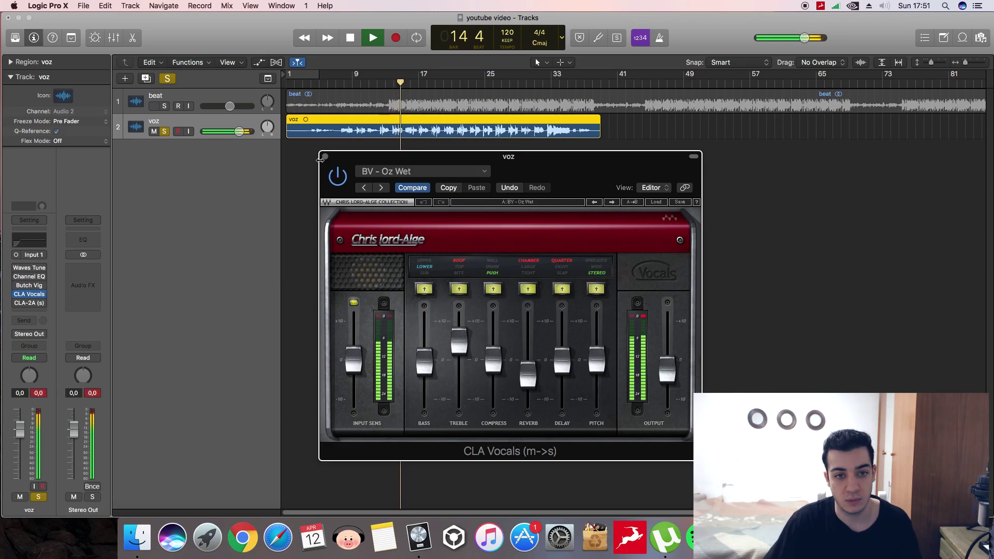
key("space")
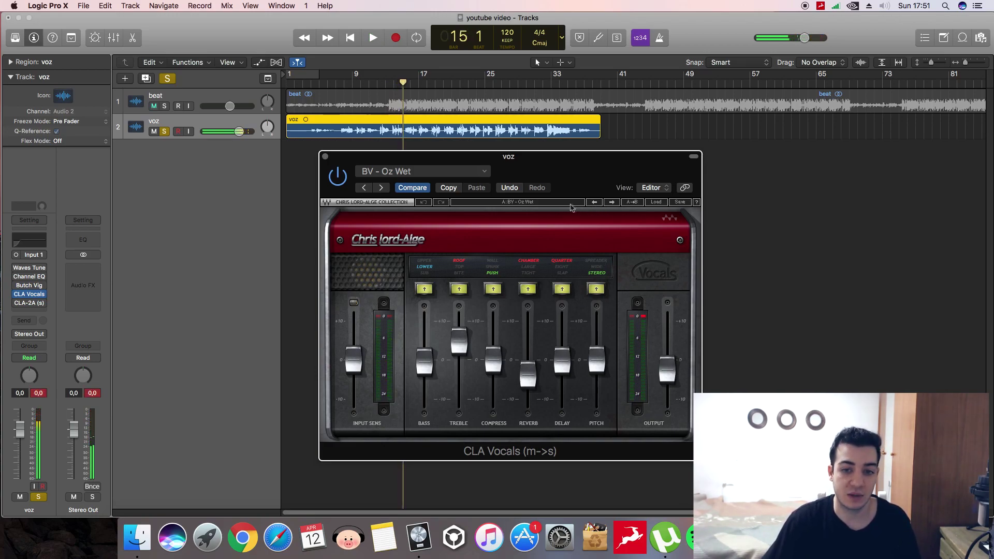
Step: Switch CLA Vocals to the BV - Passenger setting, touch up its reverb fader, and close the plug-in window
left_click(611, 203)
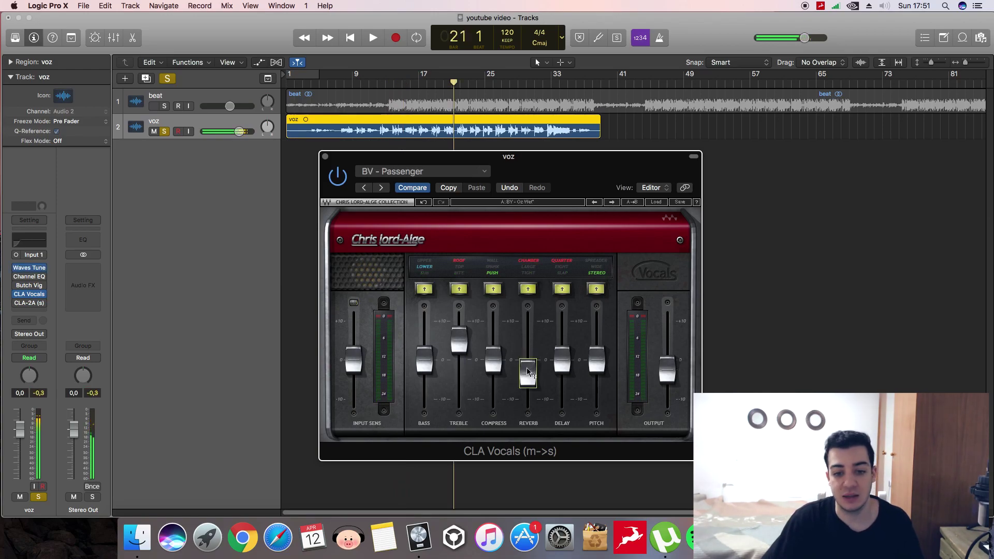
left_click(528, 373)
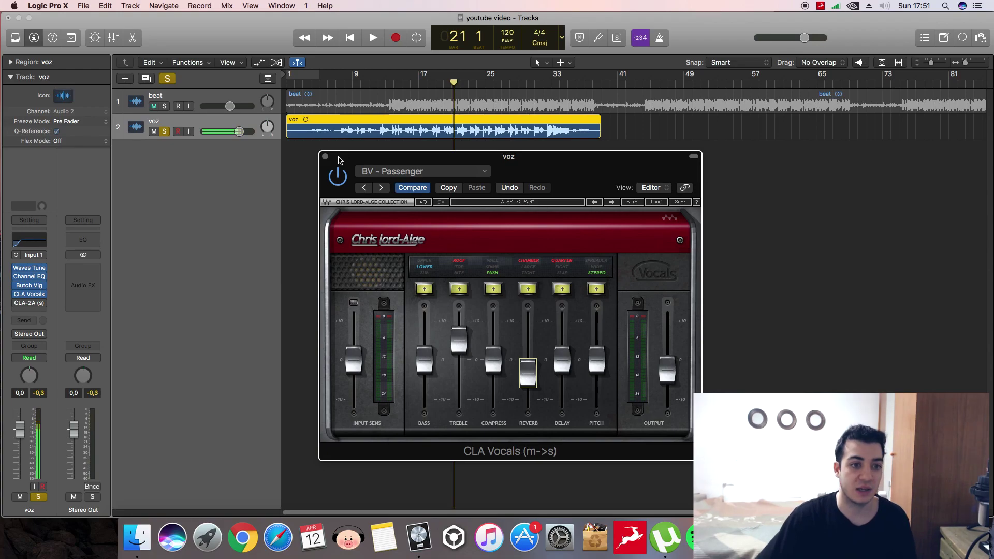
left_click(326, 156)
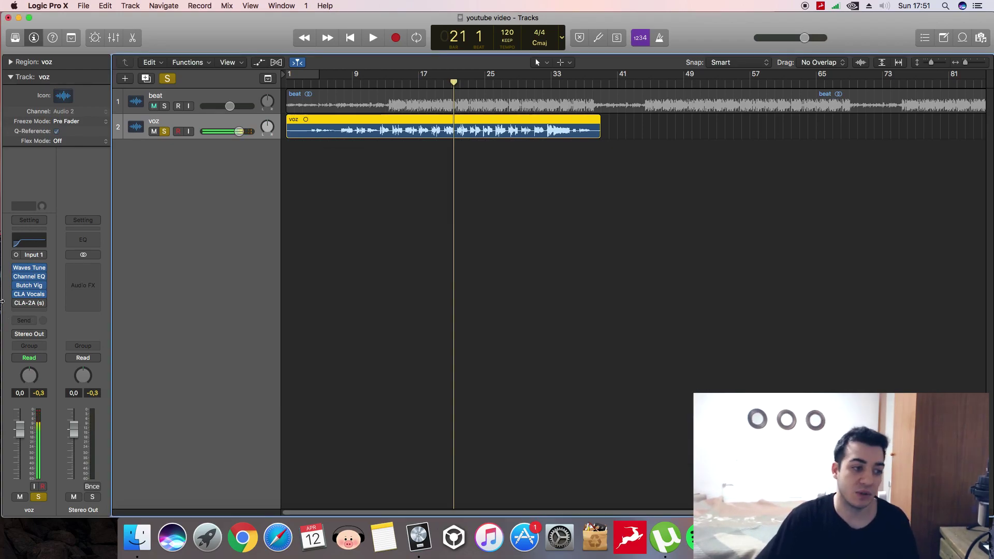
Step: Reopen Waves Tune Real-Time, Channel EQ, Butch Vig Vocals and CLA Vocals to review their settings, and close all four windows
mouse_move(29, 269)
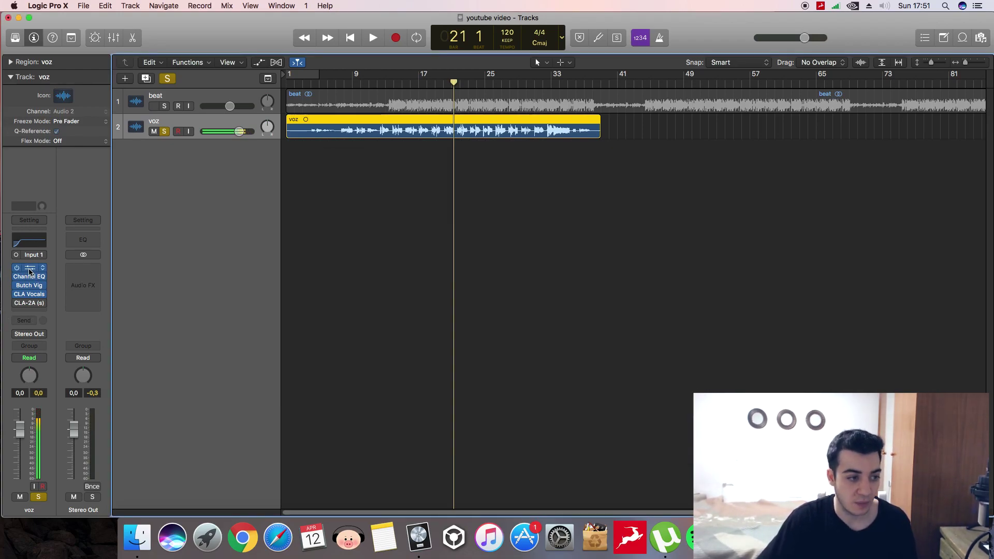
left_click(29, 268)
left_click(30, 277)
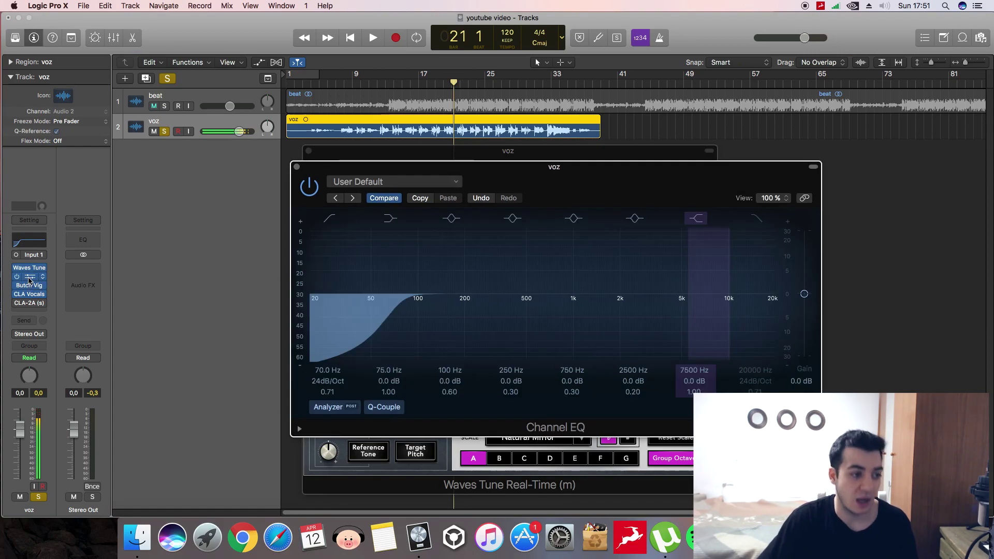
left_click(29, 285)
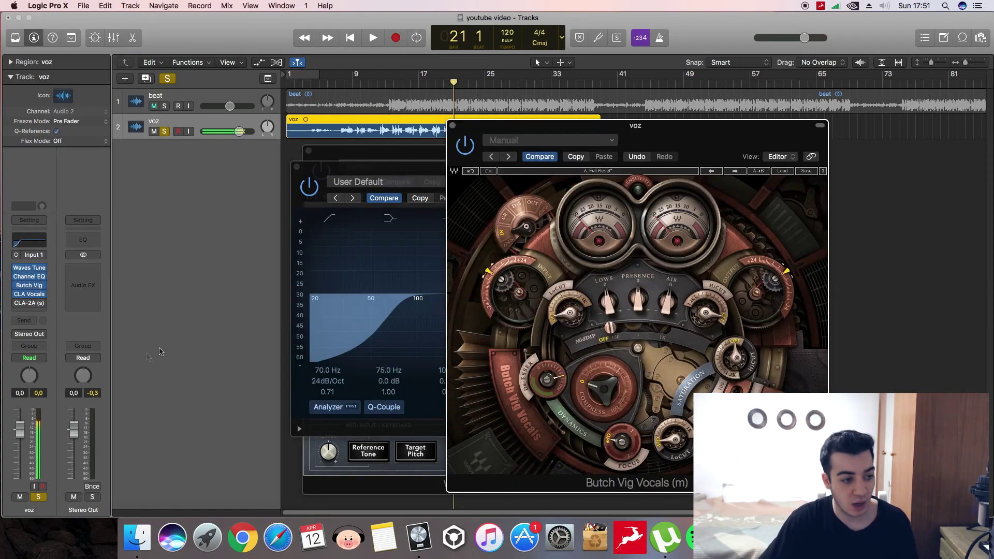
left_click(31, 294)
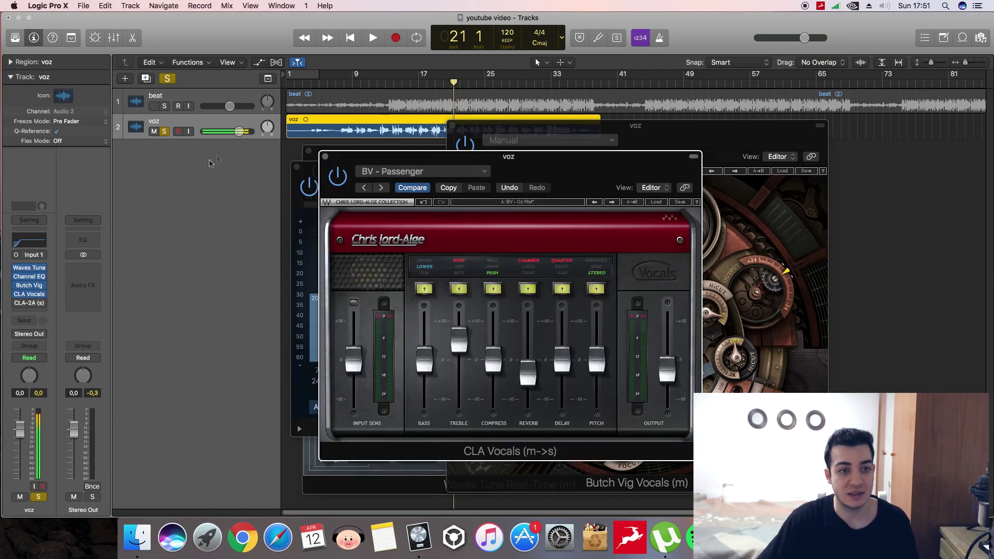
left_click(325, 157)
left_click(297, 166)
left_click(308, 151)
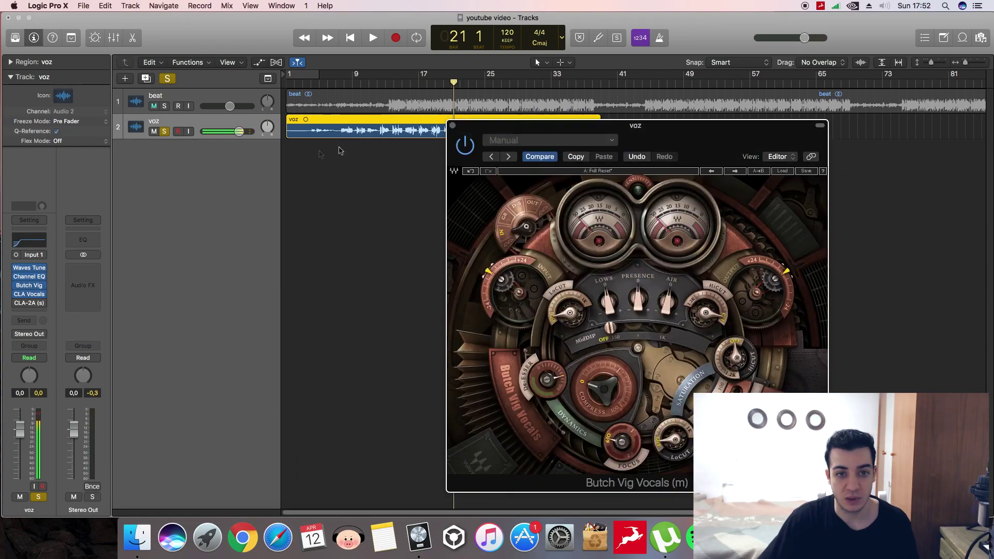
left_click(452, 125)
Step: Play the soloed voz track to hear the processed vocal, stopping around bar 21
left_click(418, 84)
key("space")
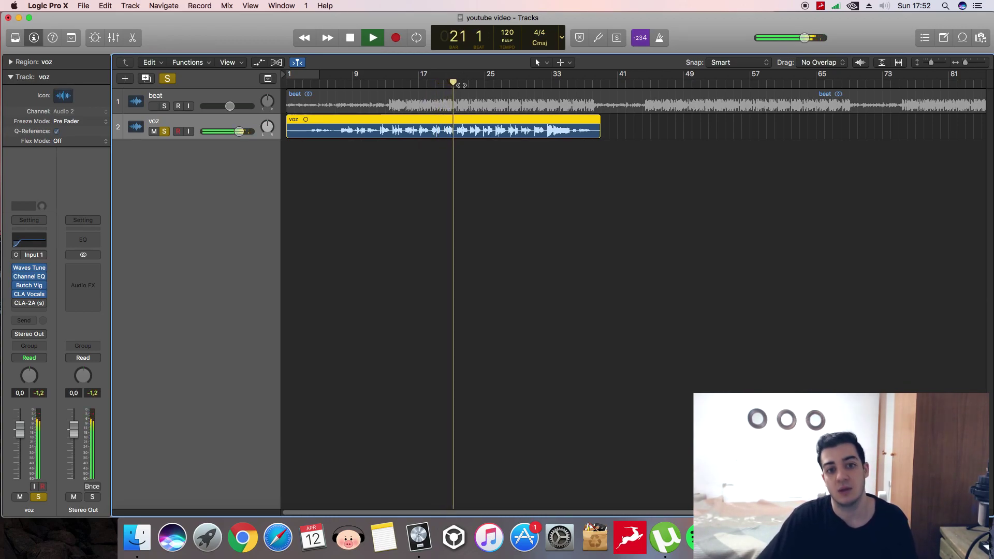
key("space")
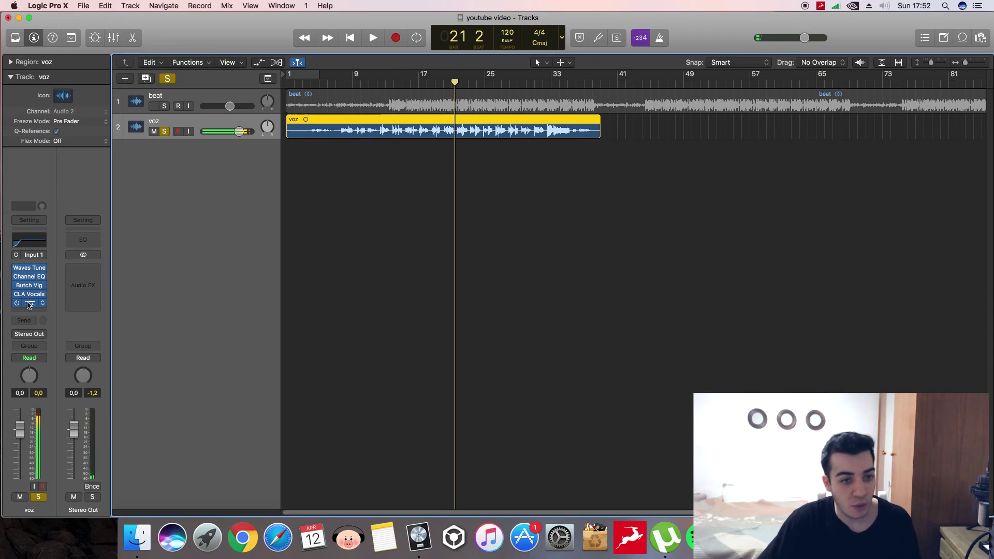
Step: Open the voz track's CLA-2A compressor, move its window to the middle of the workspace, and review its settings
left_click(28, 303)
left_click_drag(244, 43, 616, 203)
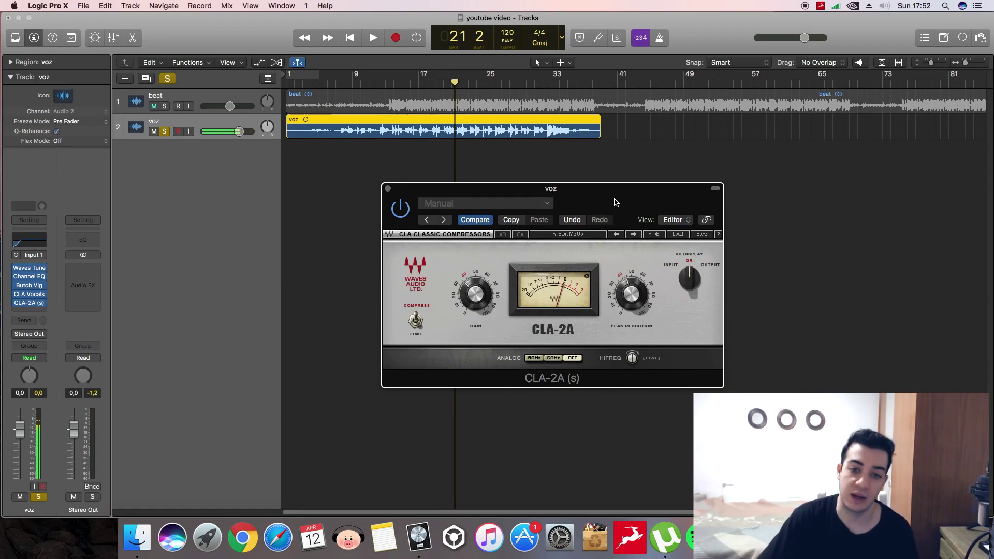
left_click_drag(616, 203, 565, 226)
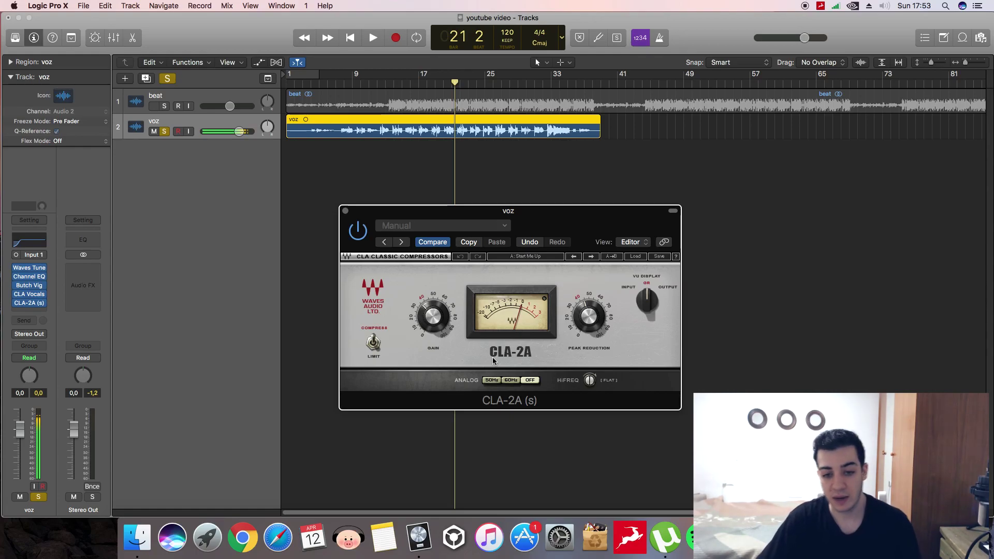
left_click_drag(604, 218, 612, 207)
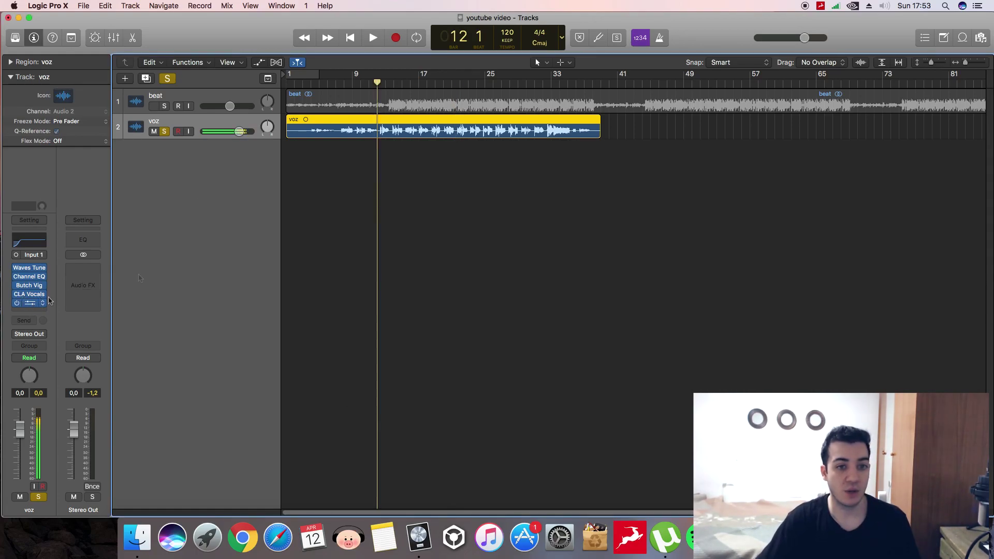
Step: Reopen the voz track's CLA-2A, play the soloed vocal from bar 12 to about bar 15 while watching its meter, and close the window
left_click(33, 304)
left_click_drag(545, 207, 566, 202)
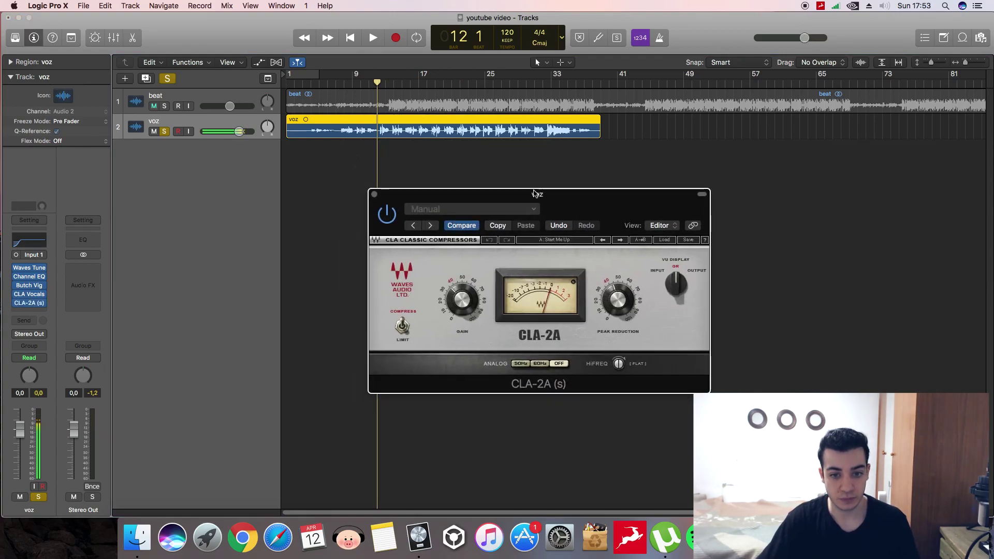
key("space")
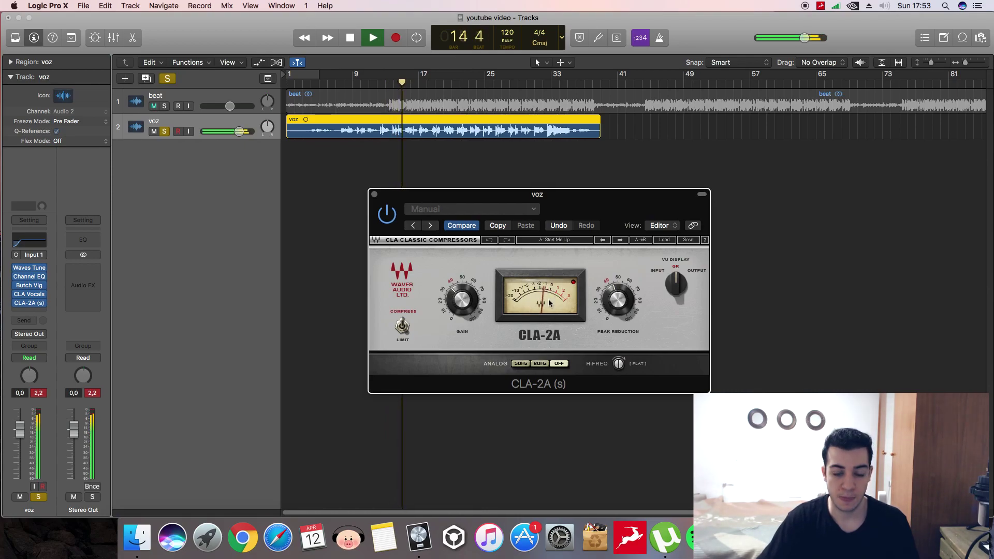
key("space")
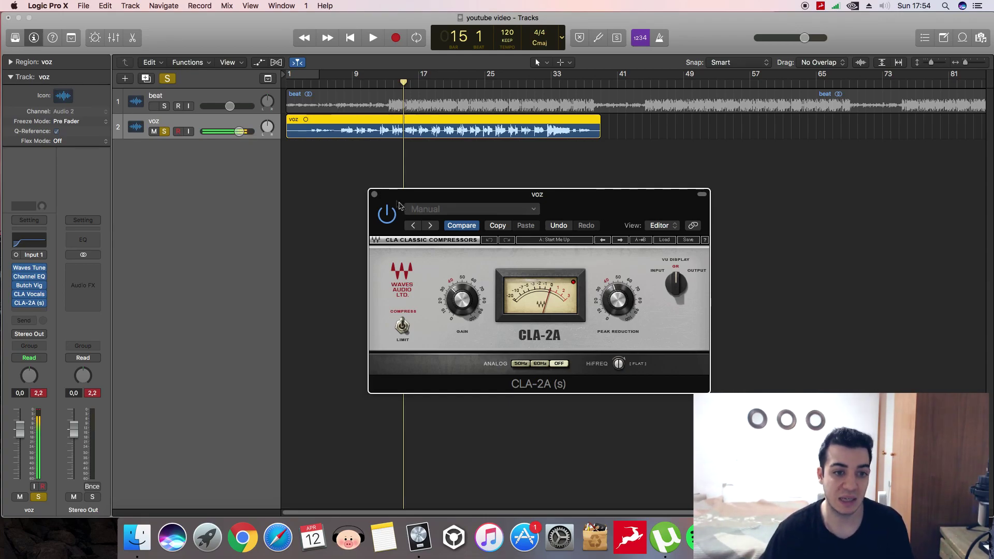
left_click(374, 195)
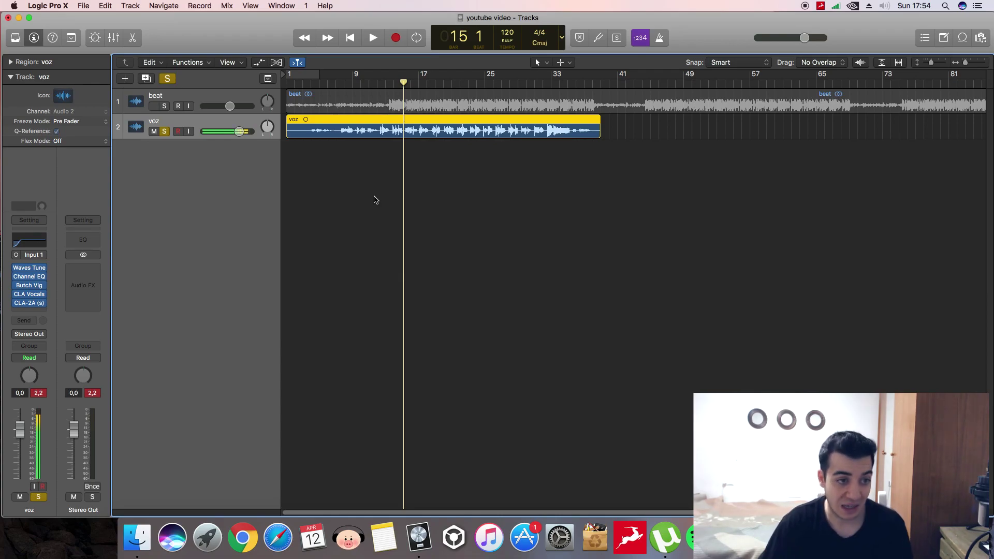
Step: Turn off solo mode, deselect the voz region, and position the playhead at bar 14
left_click(168, 78)
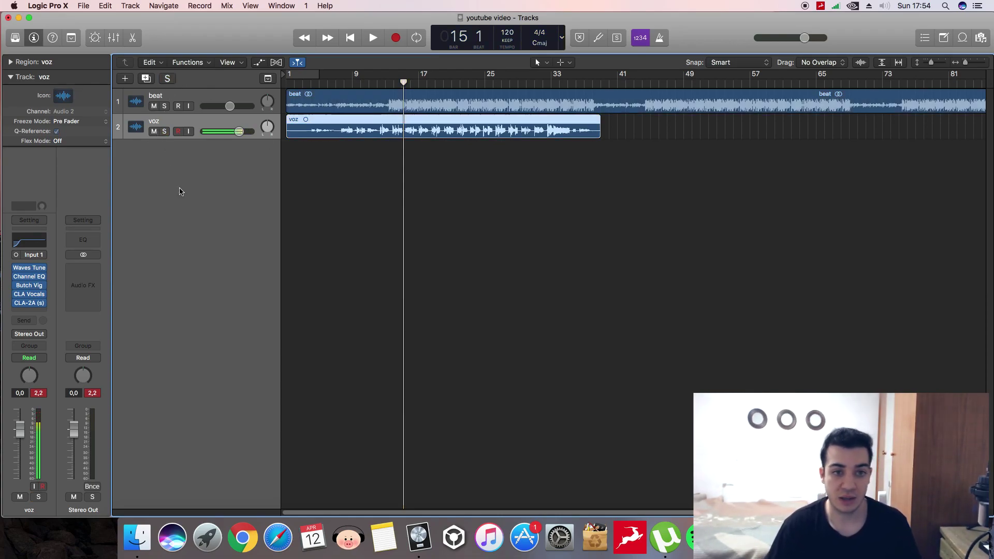
left_click(454, 166)
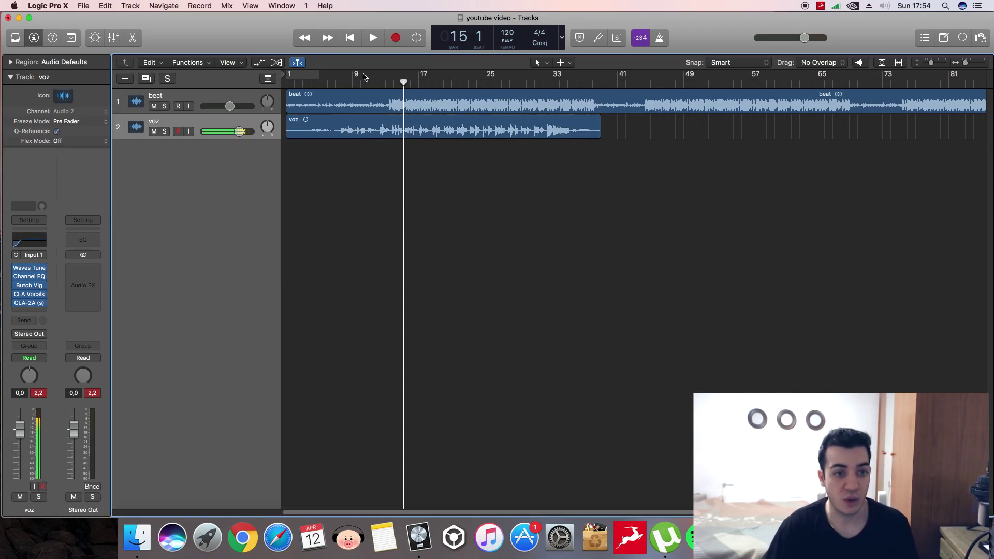
left_click(336, 81)
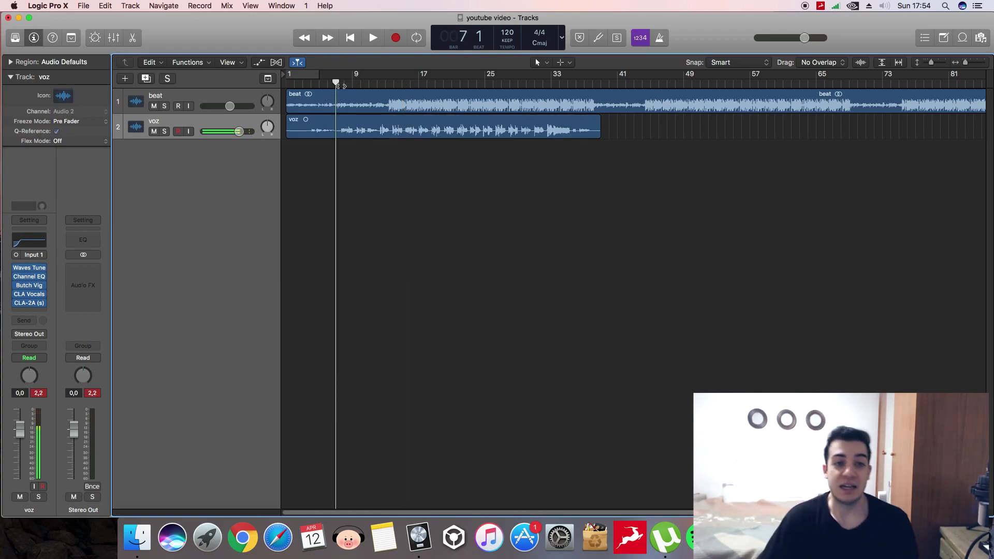
left_click(388, 81)
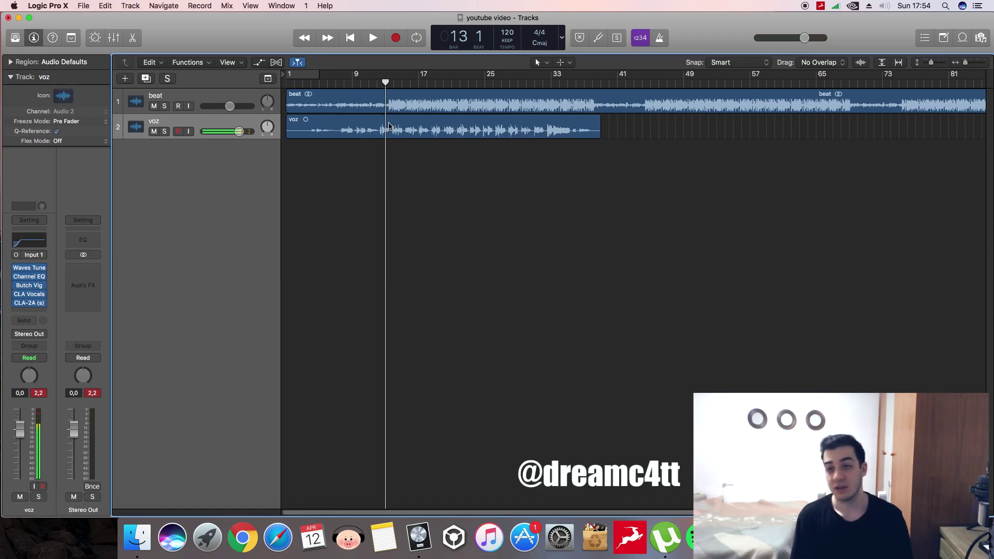
left_click(395, 83)
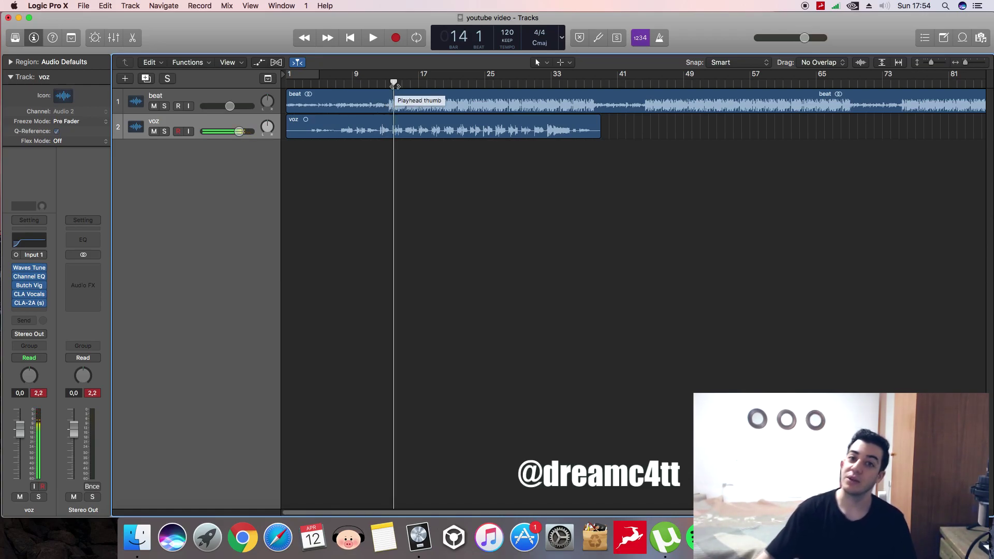